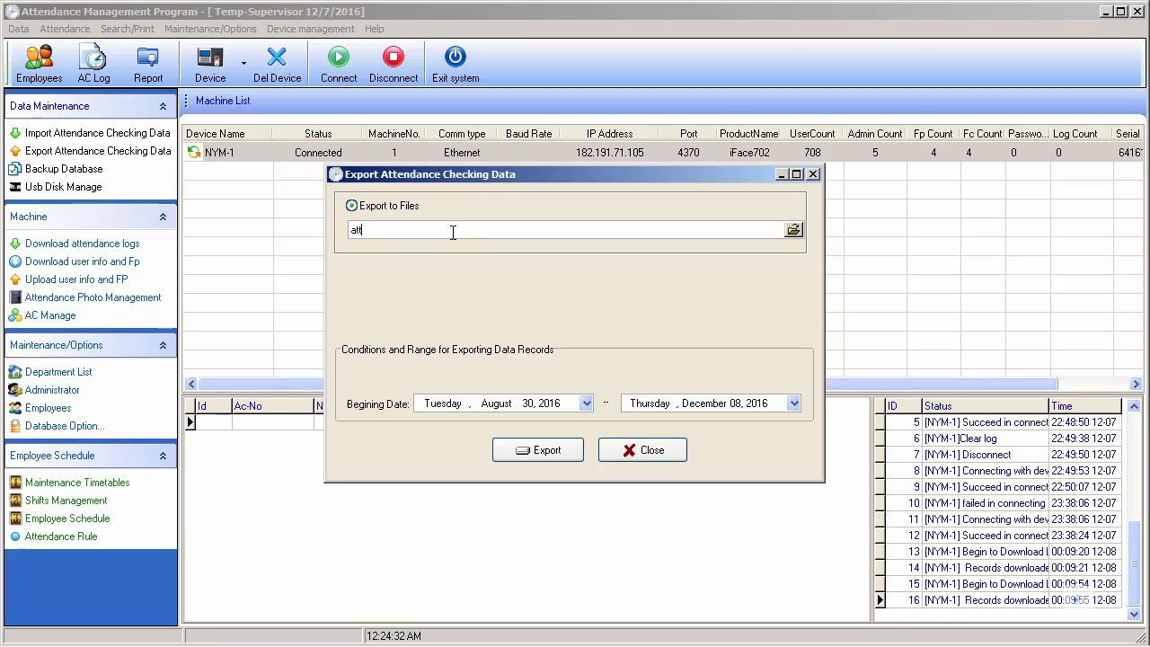
- Name the export file attendance and choose its save location, browsing to Desktop, with the encrypted clock-in data file type
type("endance")
left_click(793, 232)
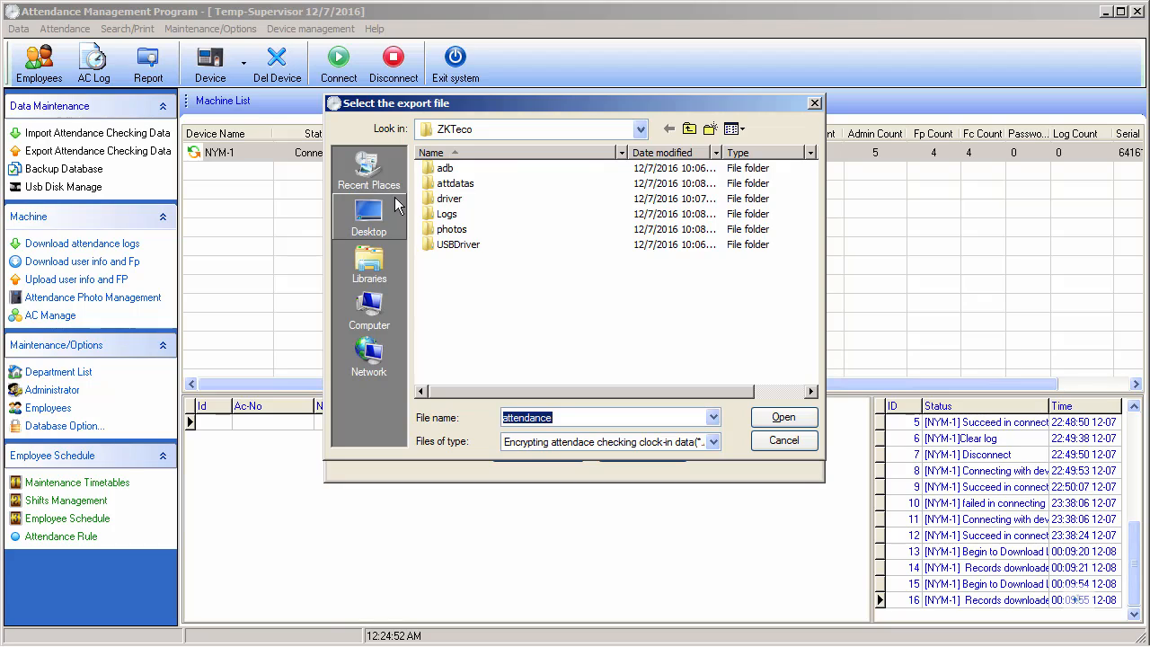
left_click(369, 217)
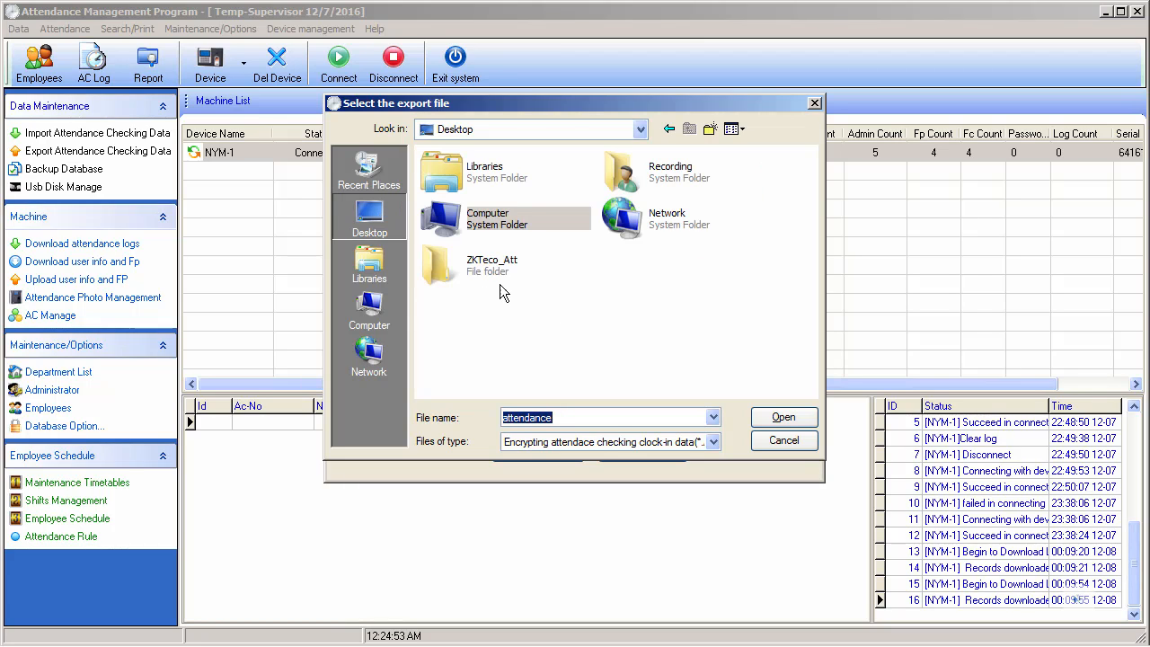
left_click(598, 418)
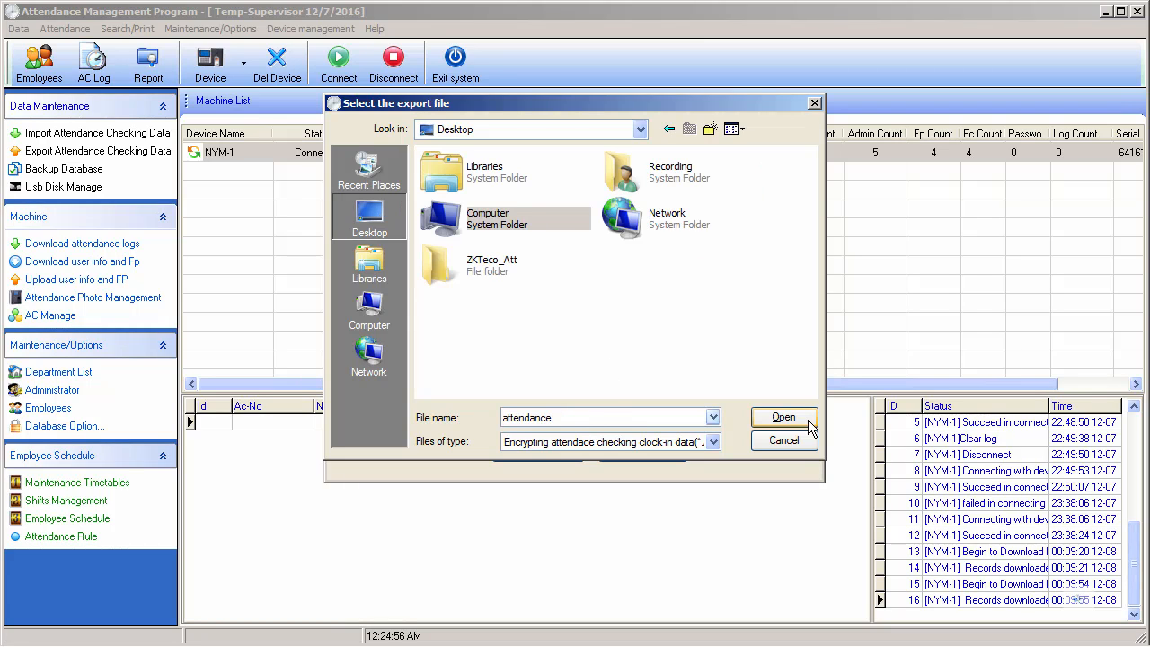
left_click(771, 417)
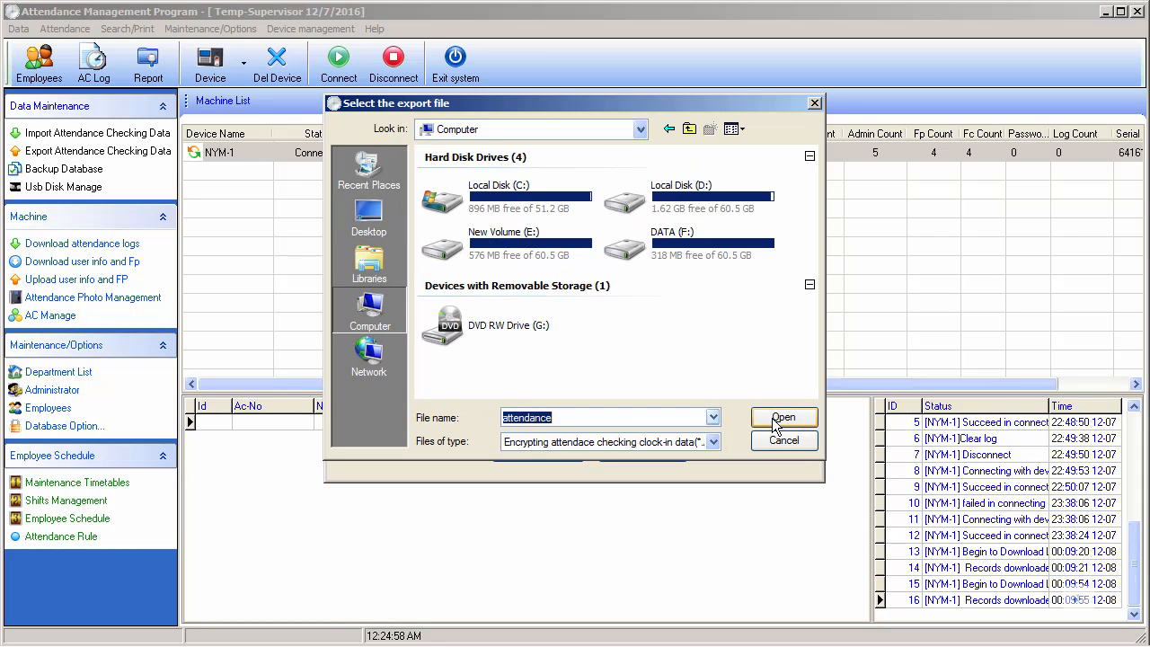
left_click(771, 418)
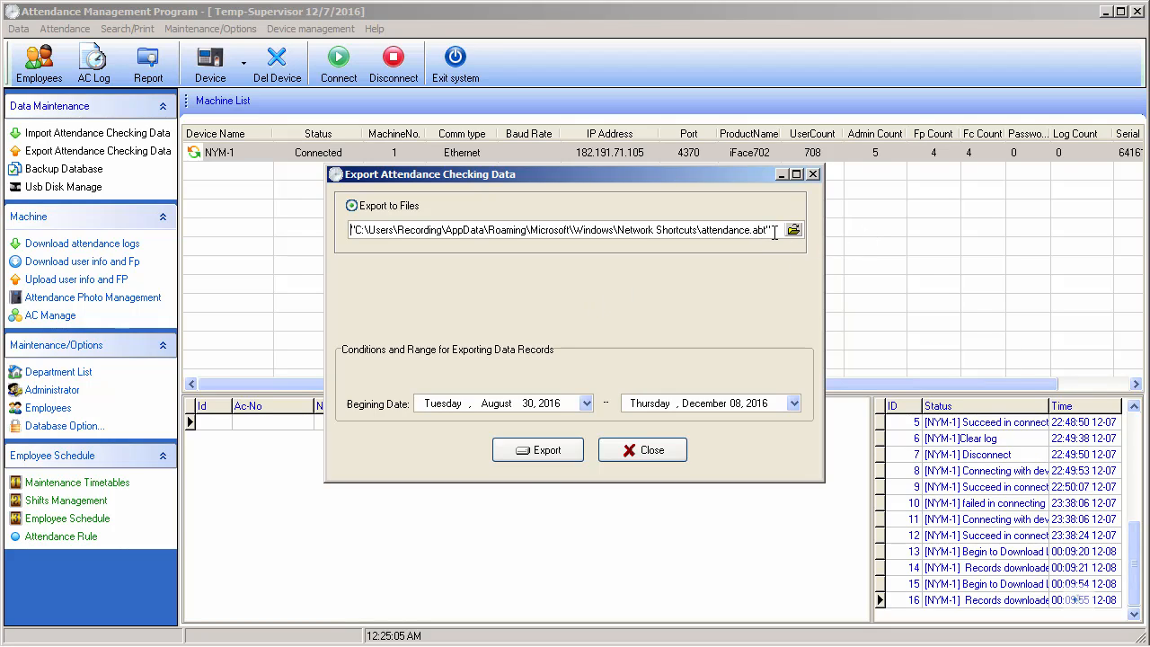
- Try to export the attendance records from August 30, 2016 to December 08, 2016, and close the export dialog
left_click(547, 452)
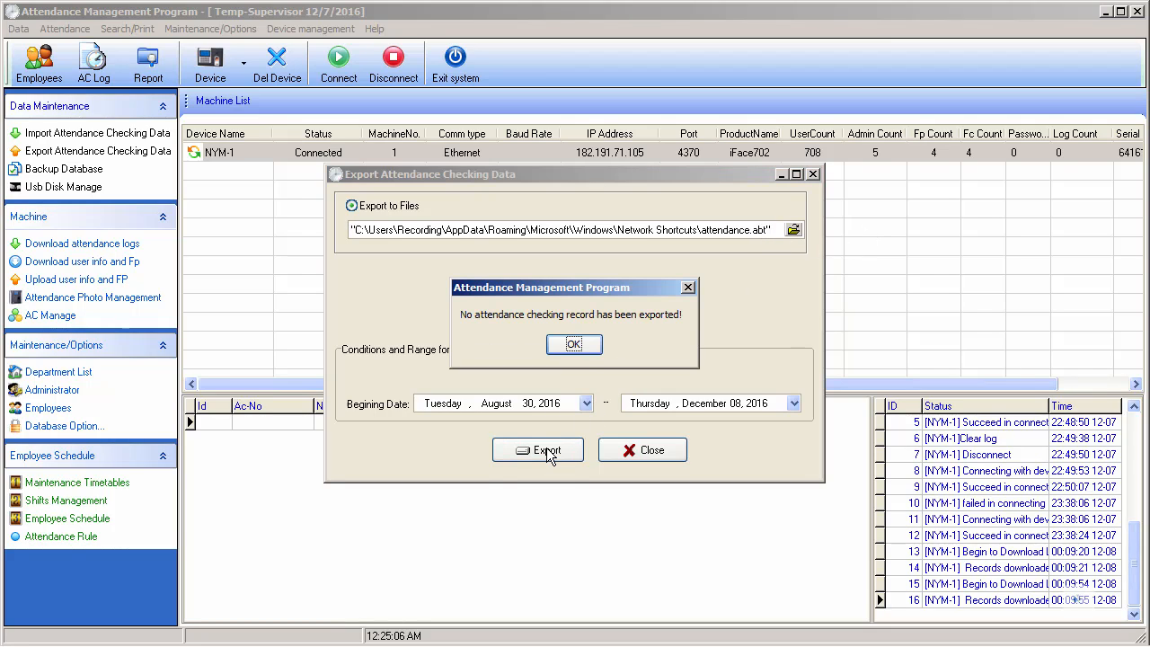
left_click(573, 345)
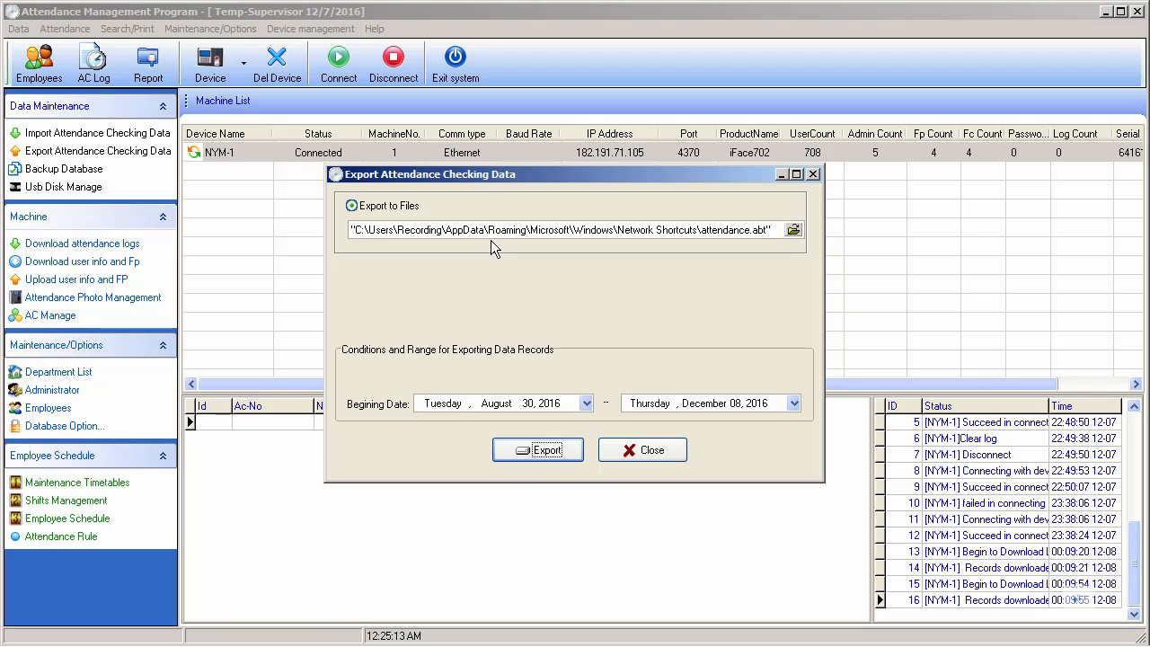
left_click(660, 454)
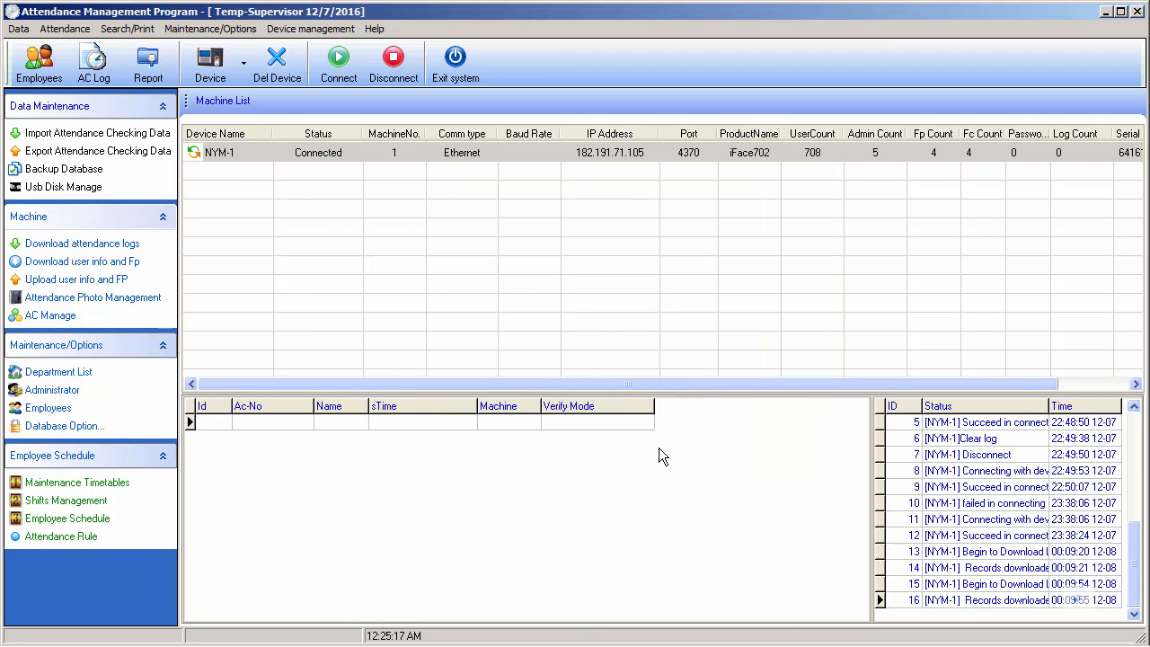
- View the file and database source options for importing attendance checking data, and close the dialog without importing
left_click(80, 133)
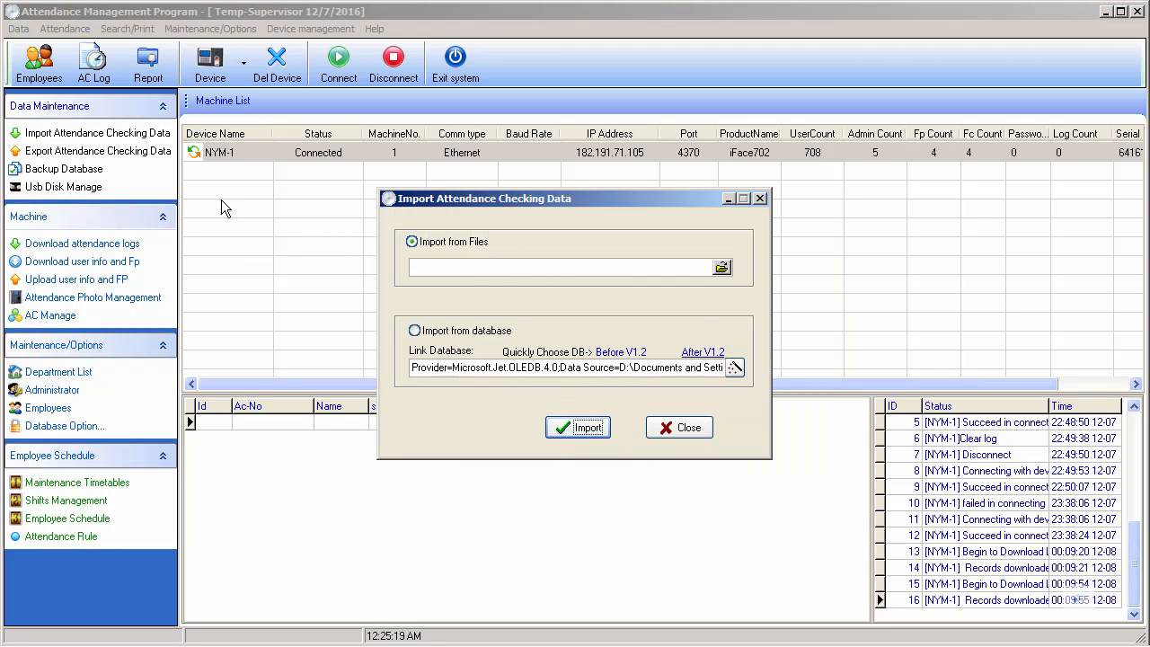
left_click(674, 428)
left_click(86, 141)
left_click(669, 428)
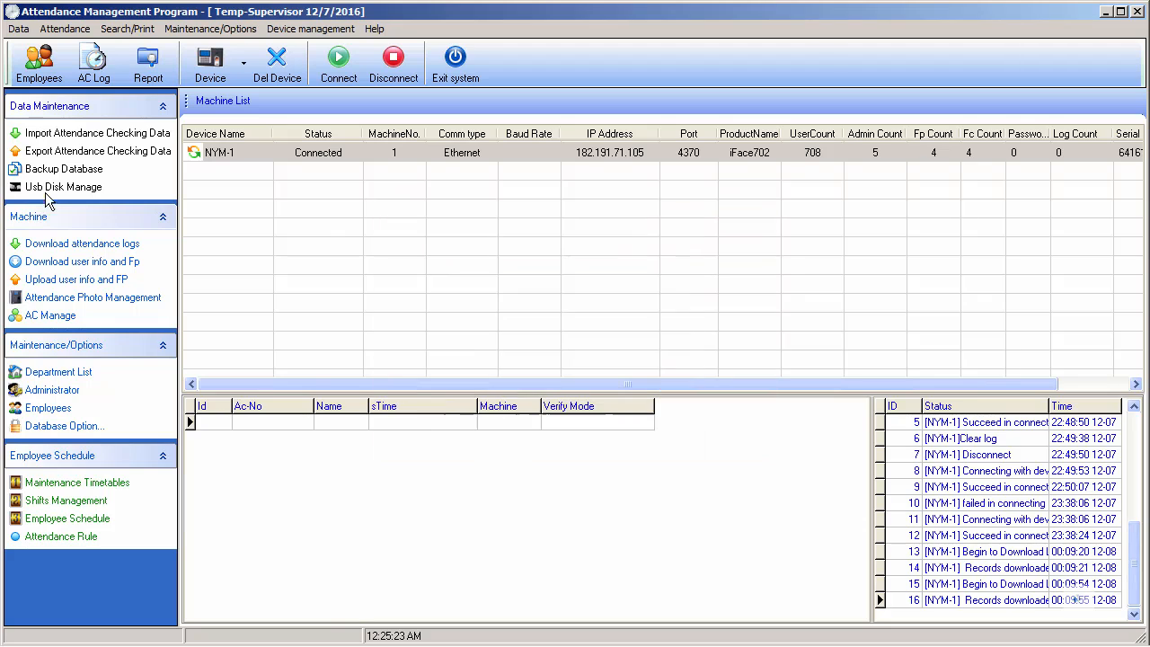
- Back up the database to the Desktop as attBackup in Microsoft Access Database format
left_click(67, 170)
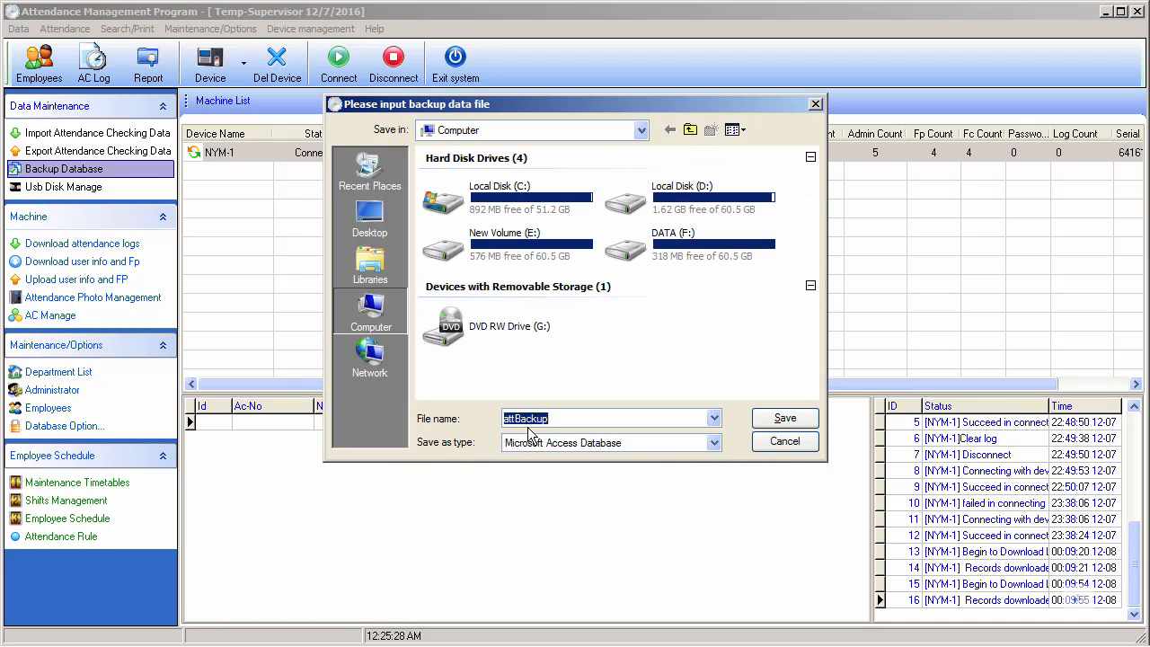
left_click(369, 219)
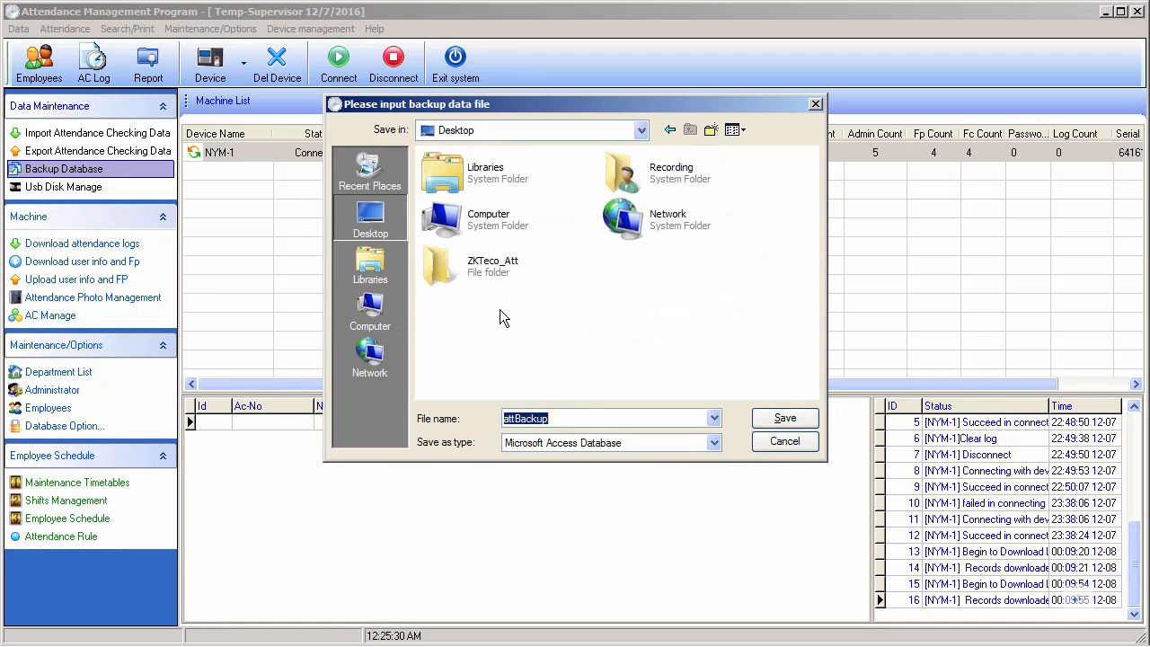
left_click(713, 442)
left_click(713, 442)
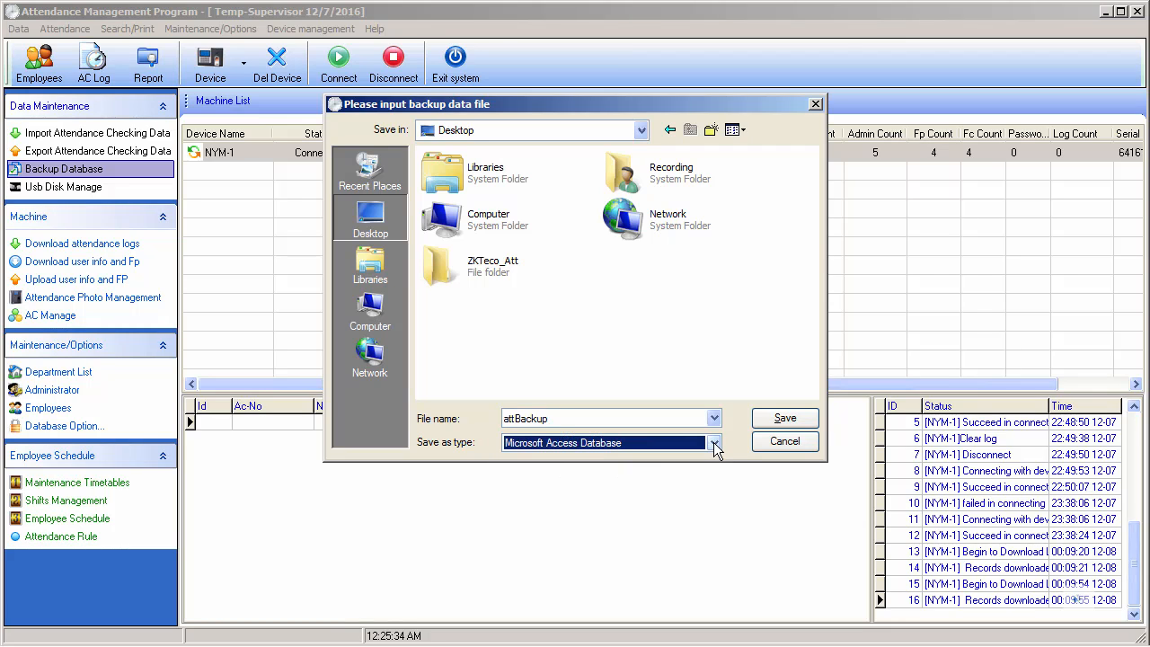
left_click(774, 419)
left_click(485, 331)
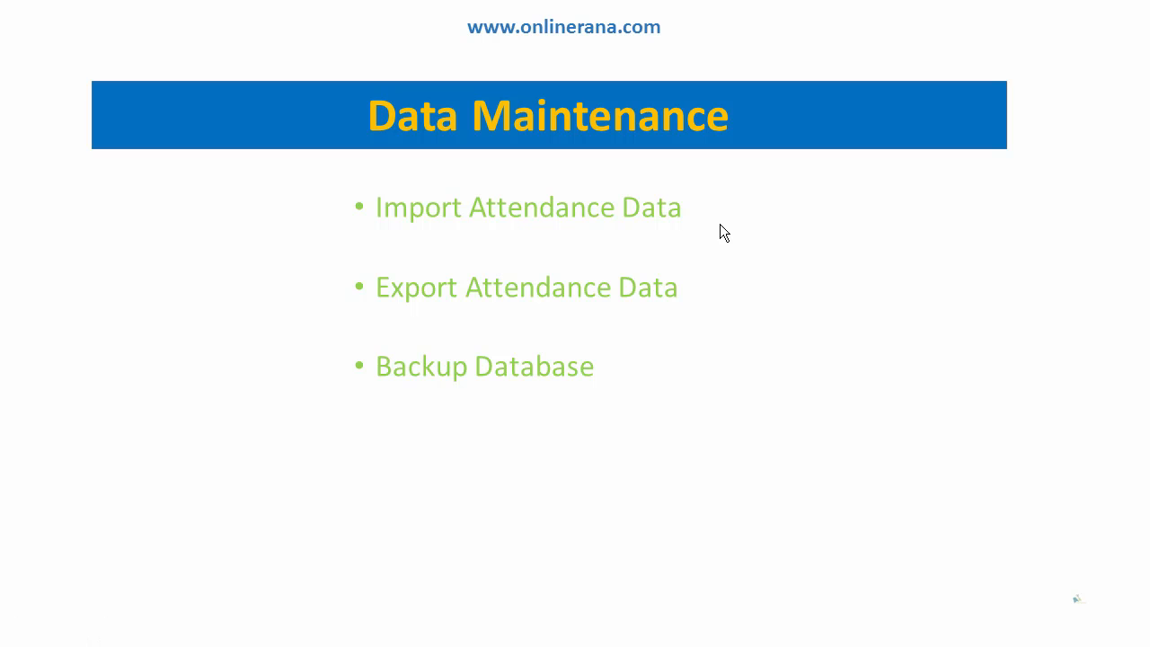
- End the Data Maintenance slide show, discard the ink annotations, and minimize PowerPoint to reach the desktop
key("Escape")
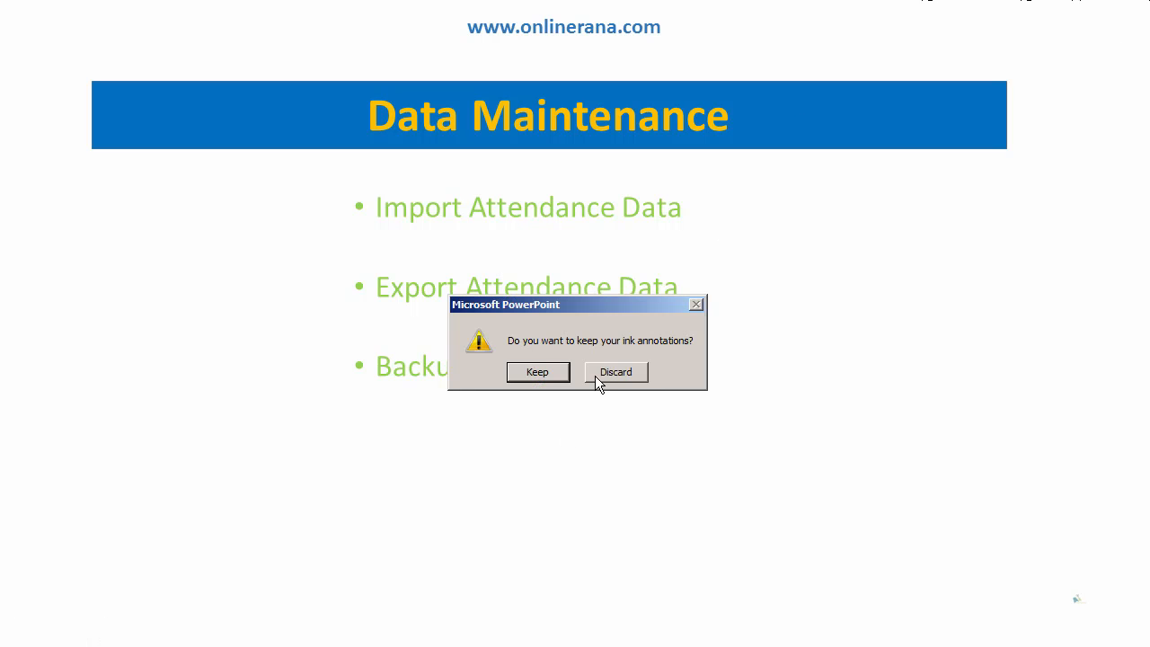
left_click(624, 377)
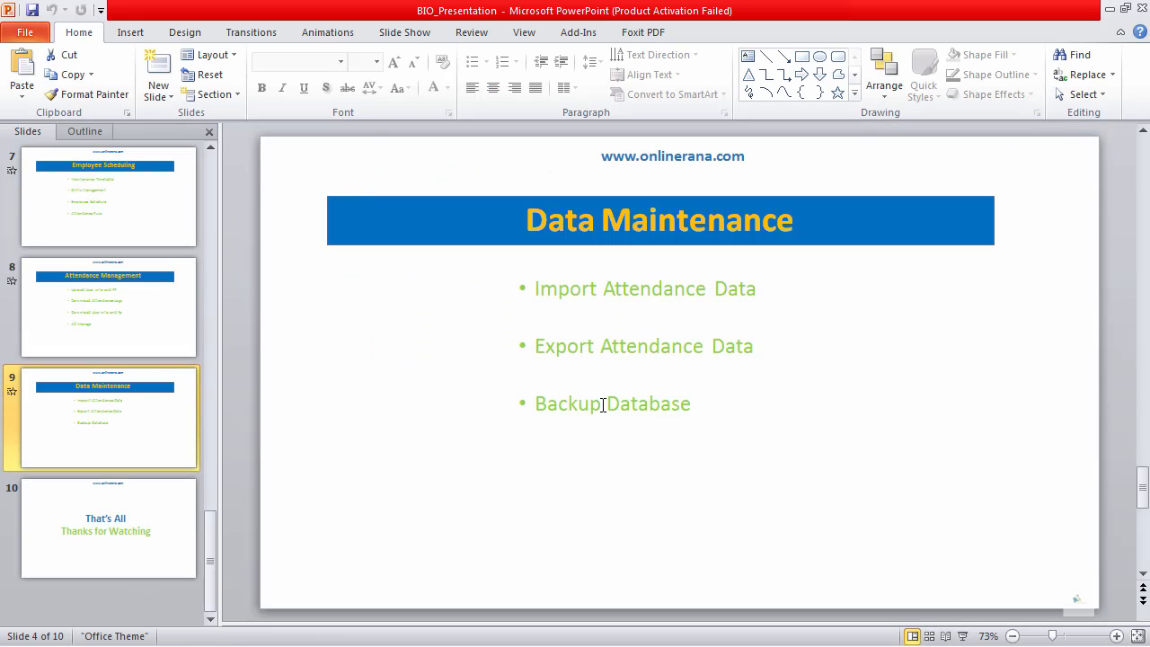
left_click(1110, 8)
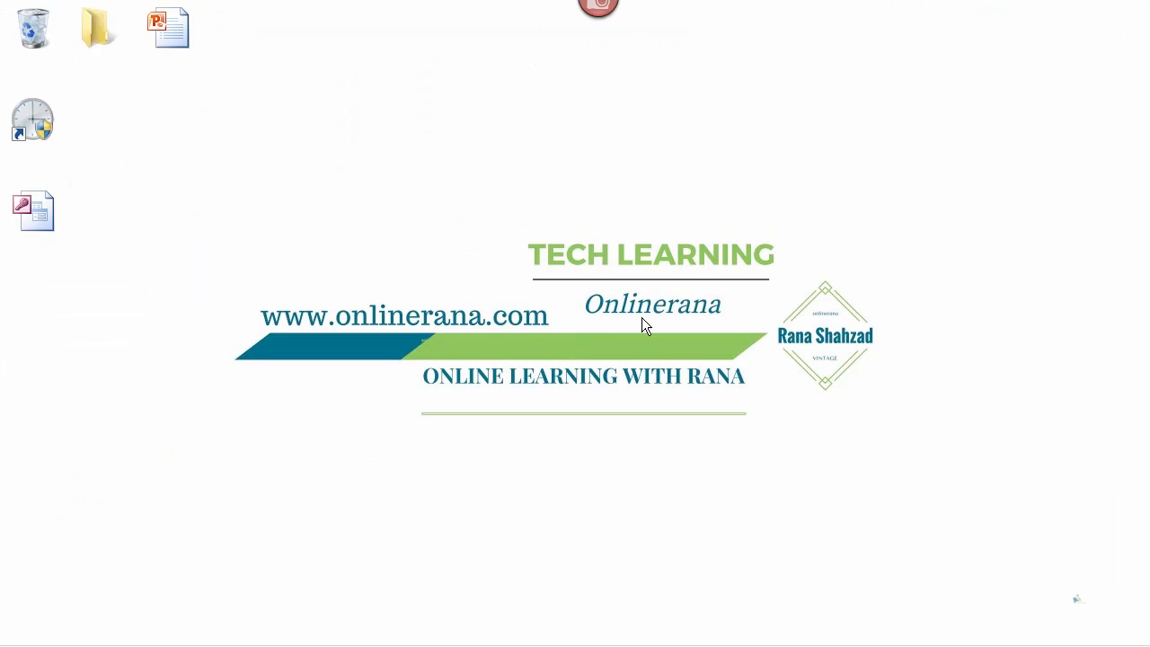
- Open the attBackup database from the desktop in Access, enable its active content, and dismiss the Office activation wizard
left_click(49, 228)
double_click(48, 228)
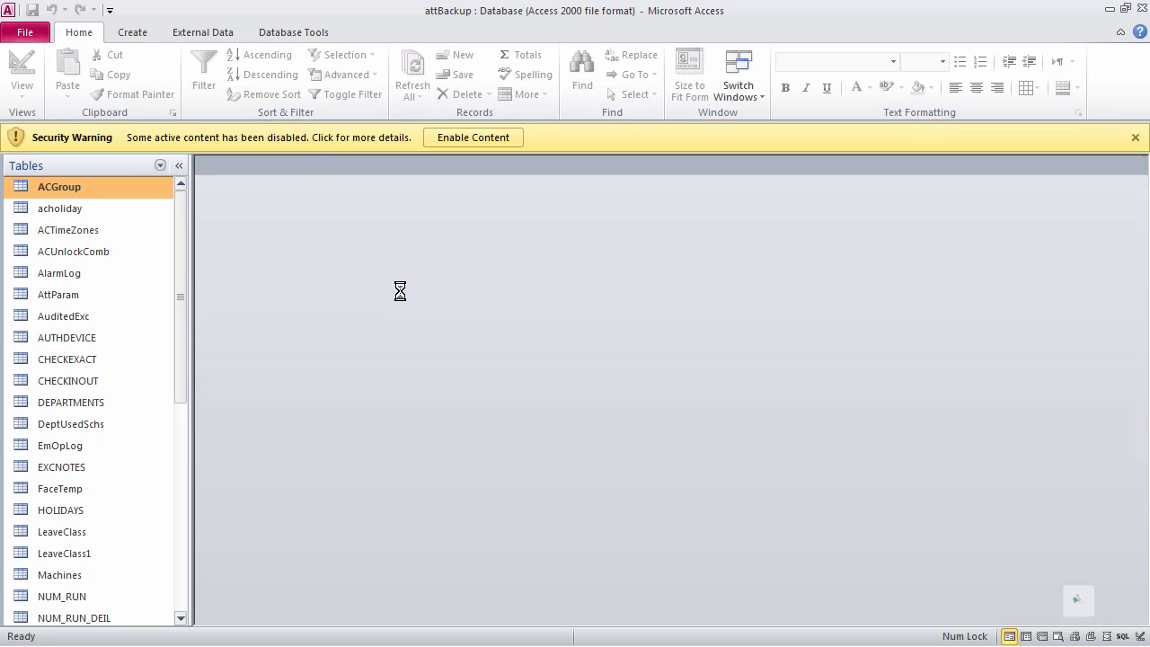
left_click(472, 142)
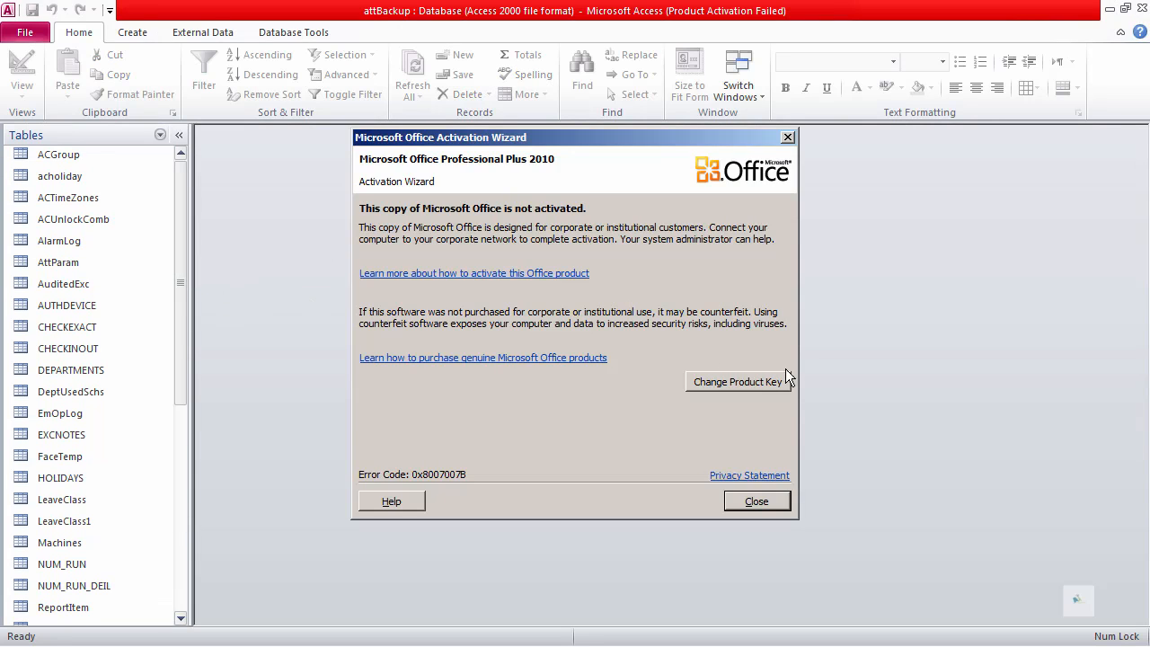
left_click(756, 502)
- Examine the backup's UserUpdates, UsersMachines, UserACPrivilege and TBKEY tables, look through the table list, and close the database
left_click_drag(181, 288, 190, 519)
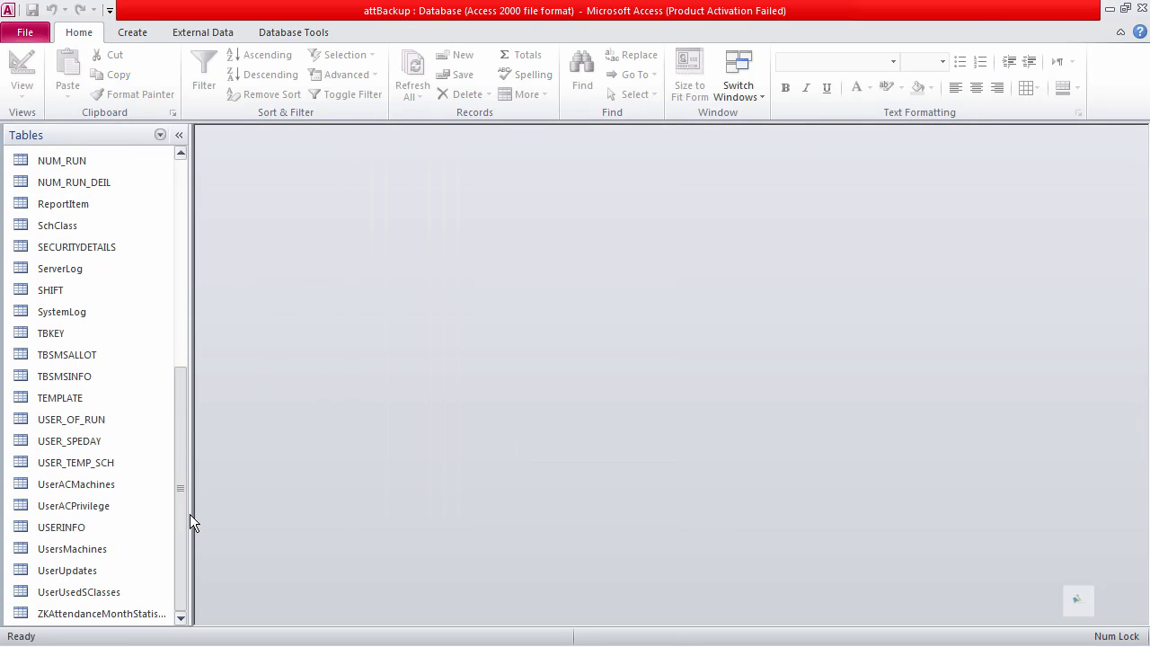
left_click(87, 573)
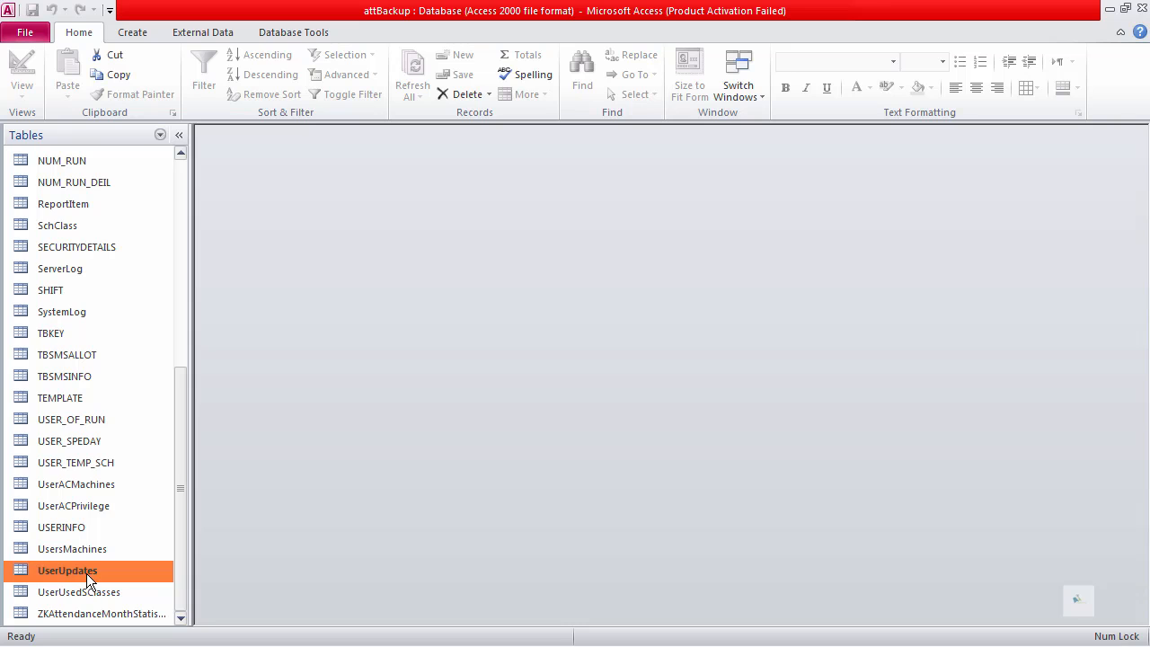
double_click(81, 567)
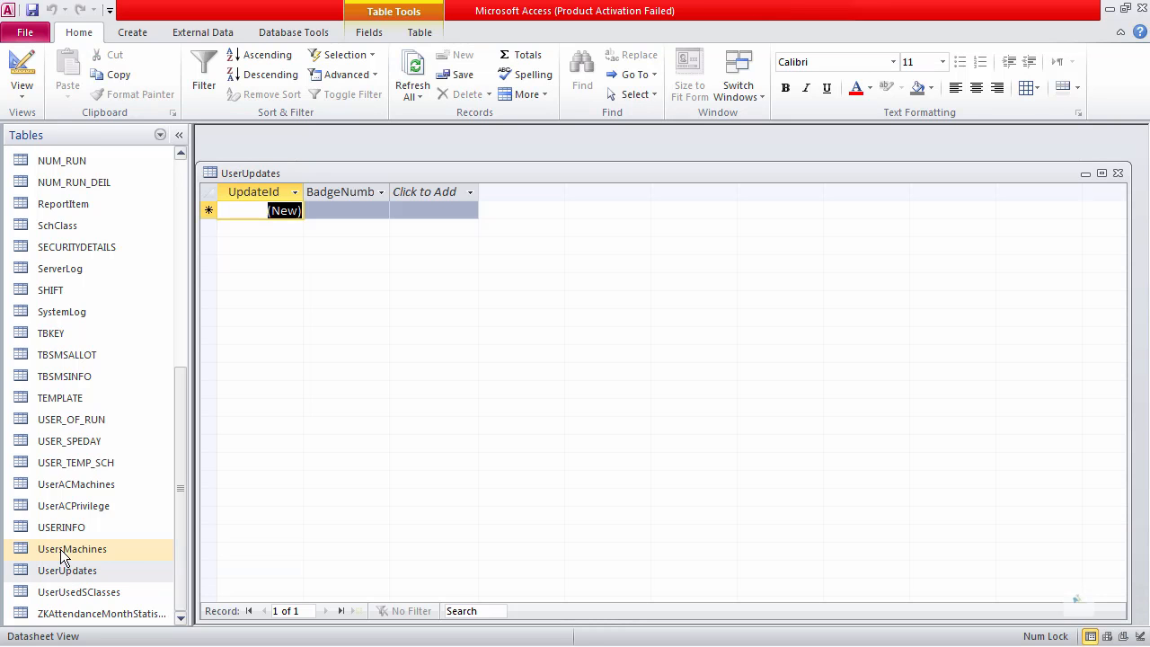
double_click(65, 549)
left_click(77, 505)
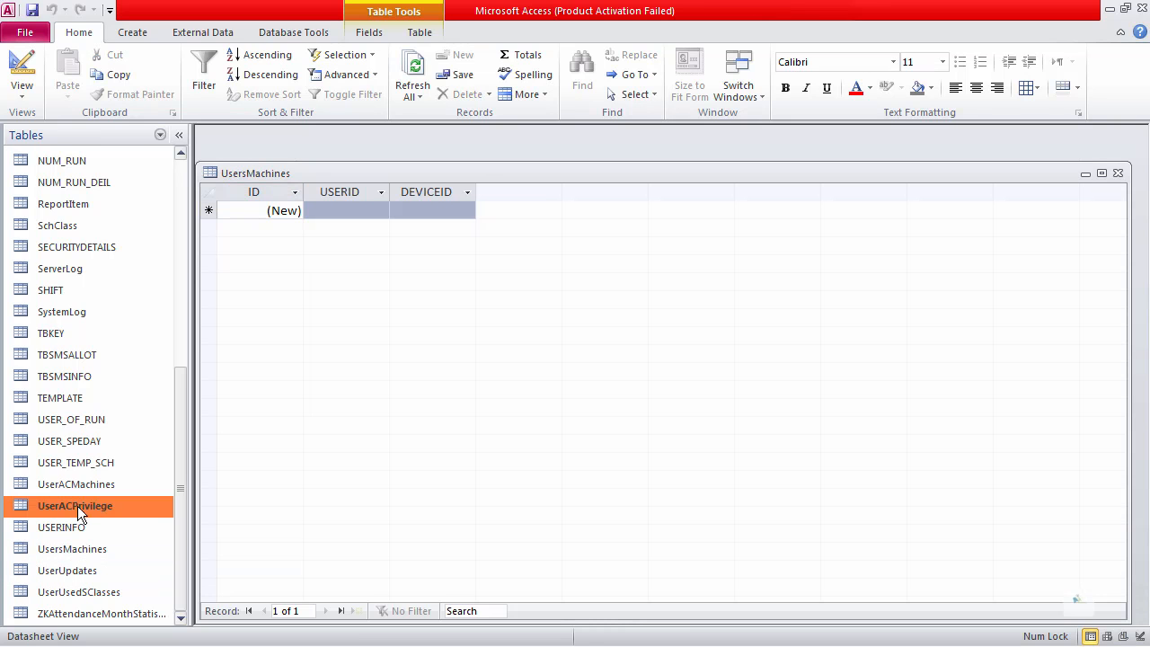
double_click(77, 506)
left_click(60, 440)
double_click(46, 333)
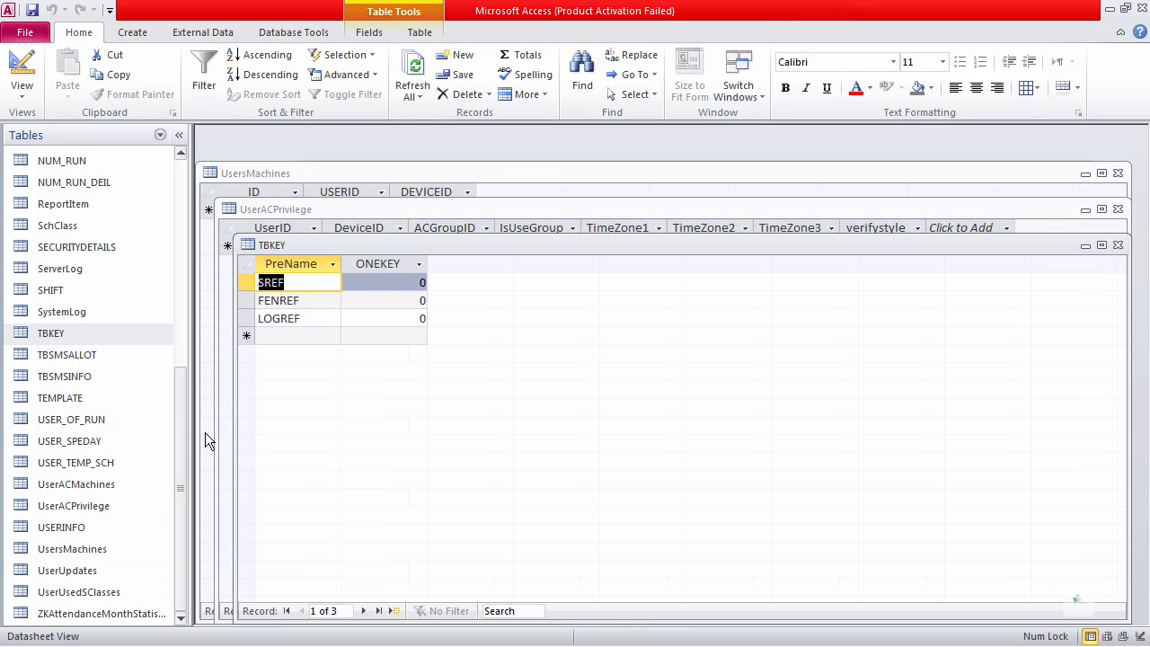
left_click_drag(180, 413, 187, 175)
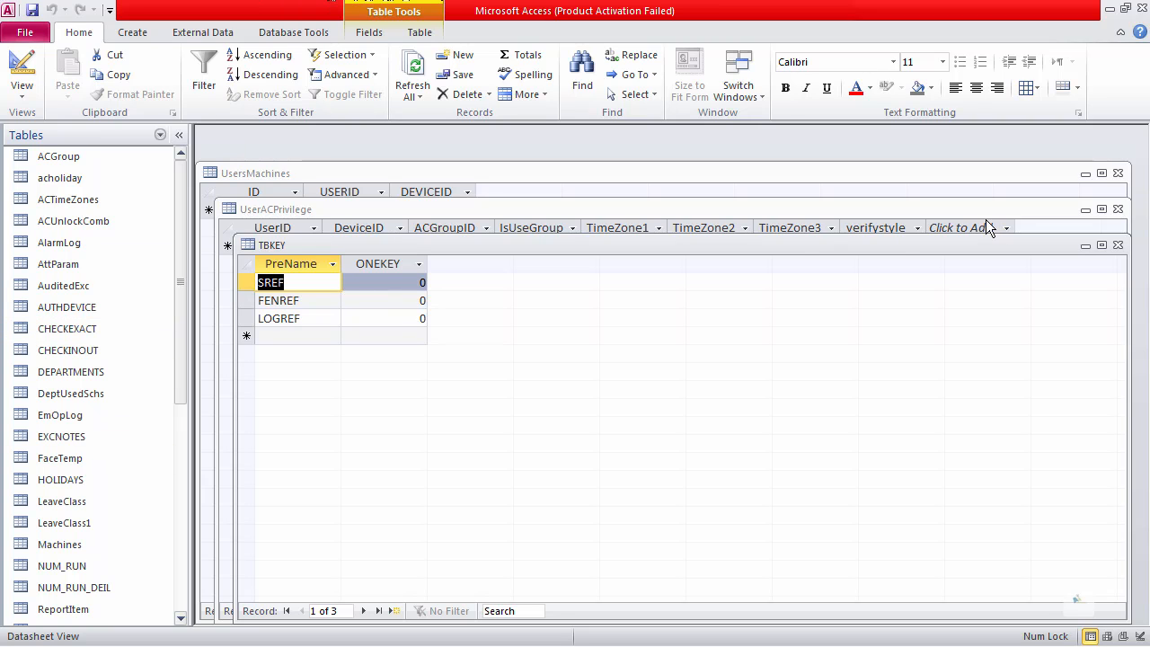
left_click(1145, 9)
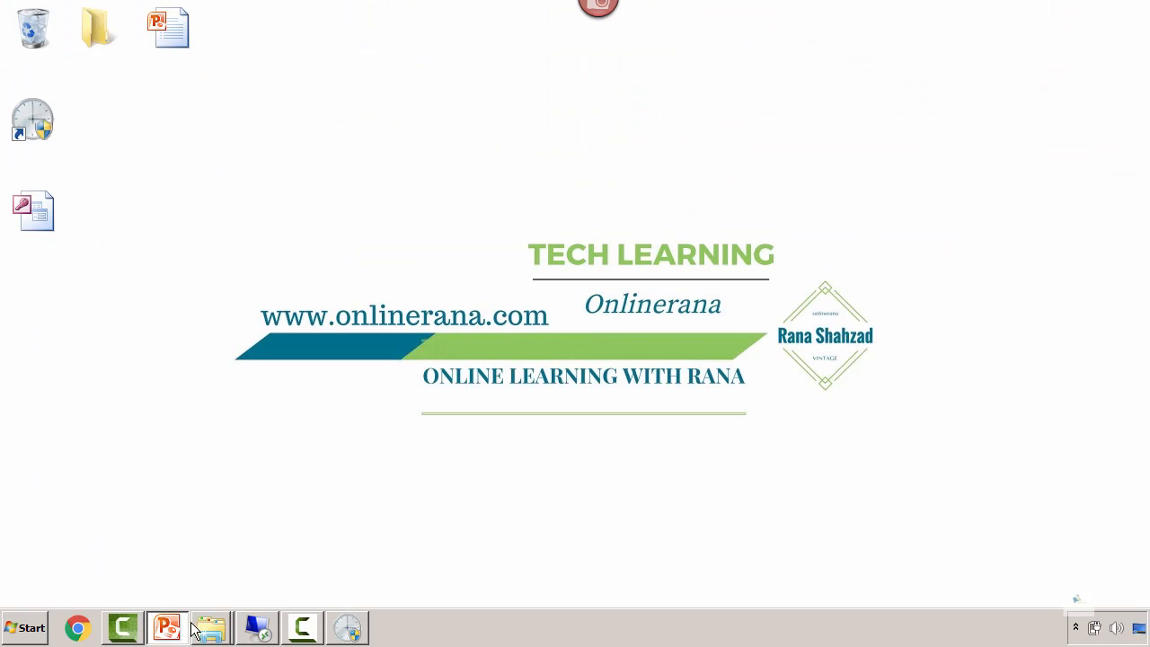
- Switch to PowerPoint, start the slide show, and go to slide 9, Data Maintenance
left_click(169, 627)
key("F5")
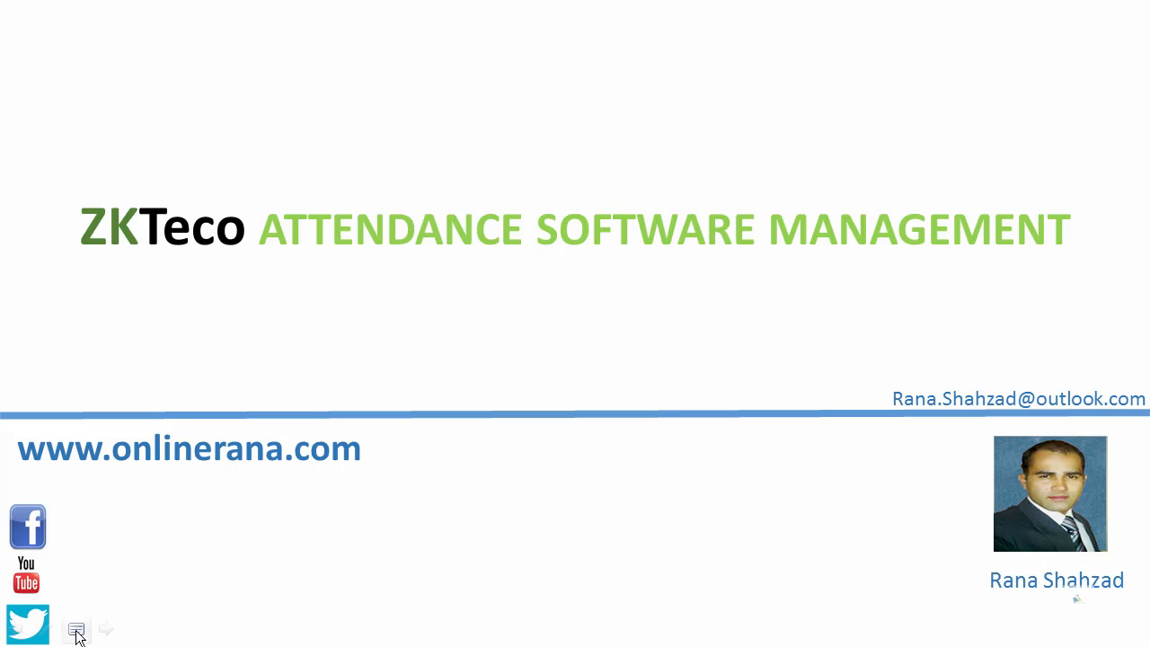
left_click(77, 632)
mouse_move(162, 473)
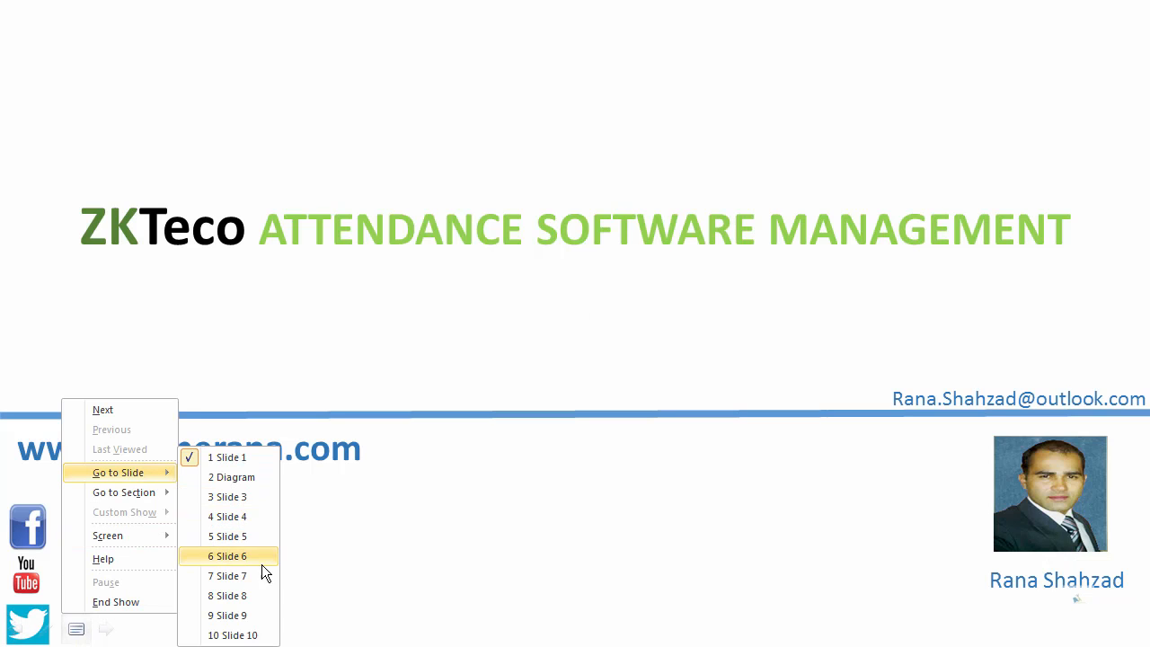
left_click(235, 615)
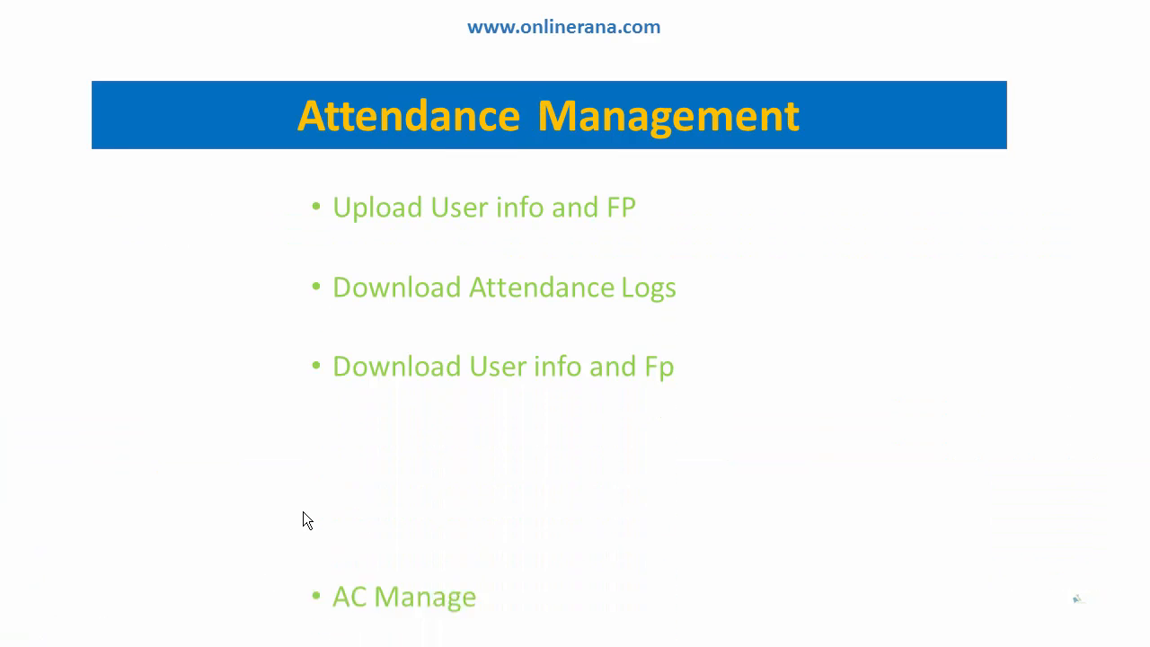
key("Right")
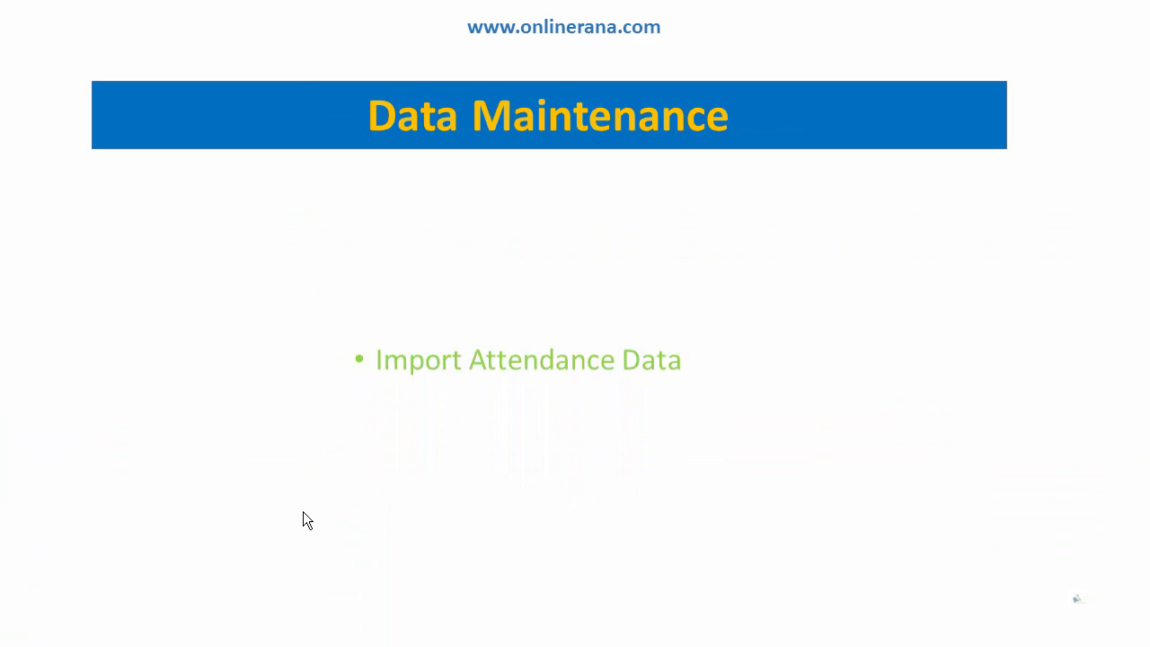
- Switch to the Attendance Management Program, view the database backup save dialog on the Desktop, and cancel it
key("alt+Tab")
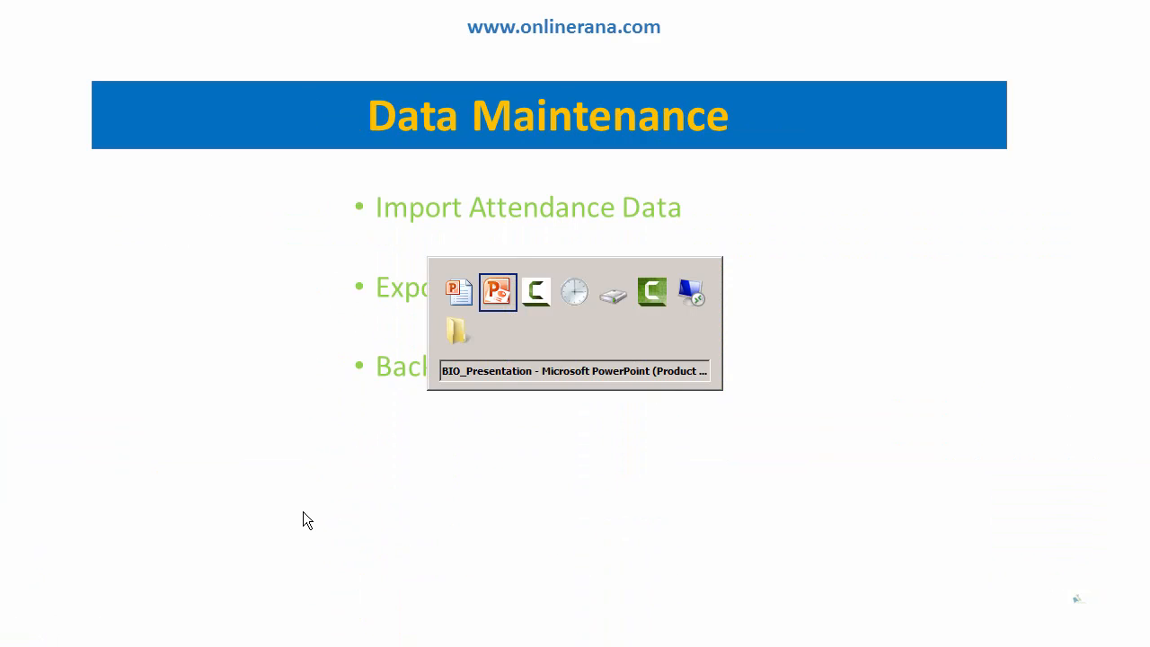
key("alt+Tab")
key("alt+Tab")
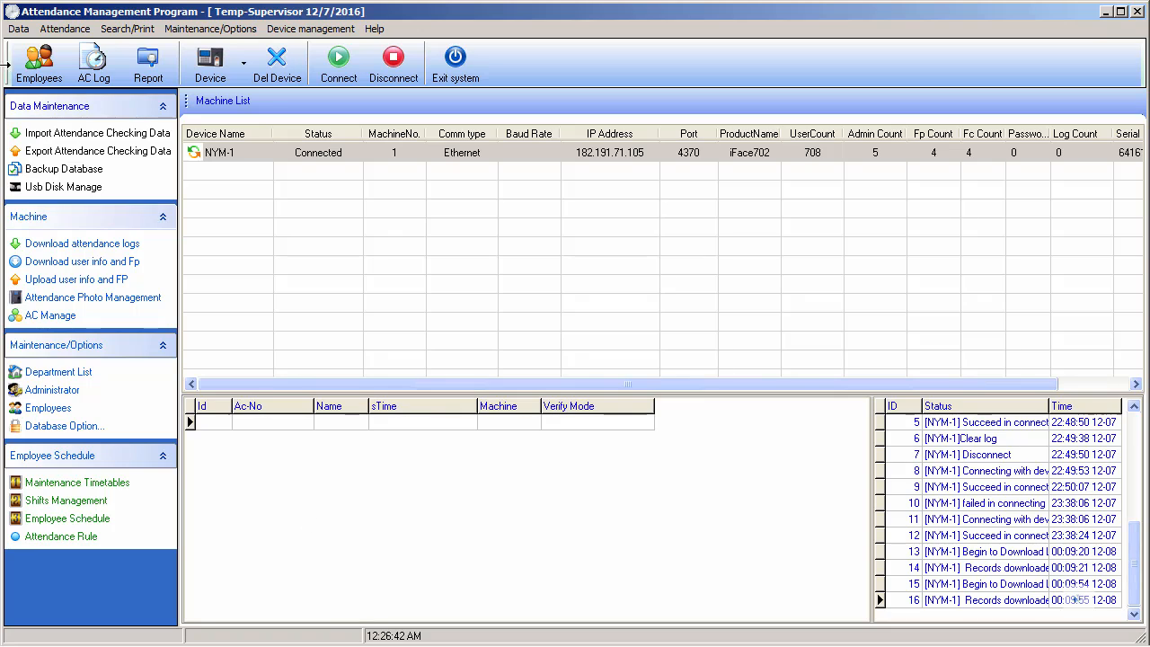
left_click(67, 177)
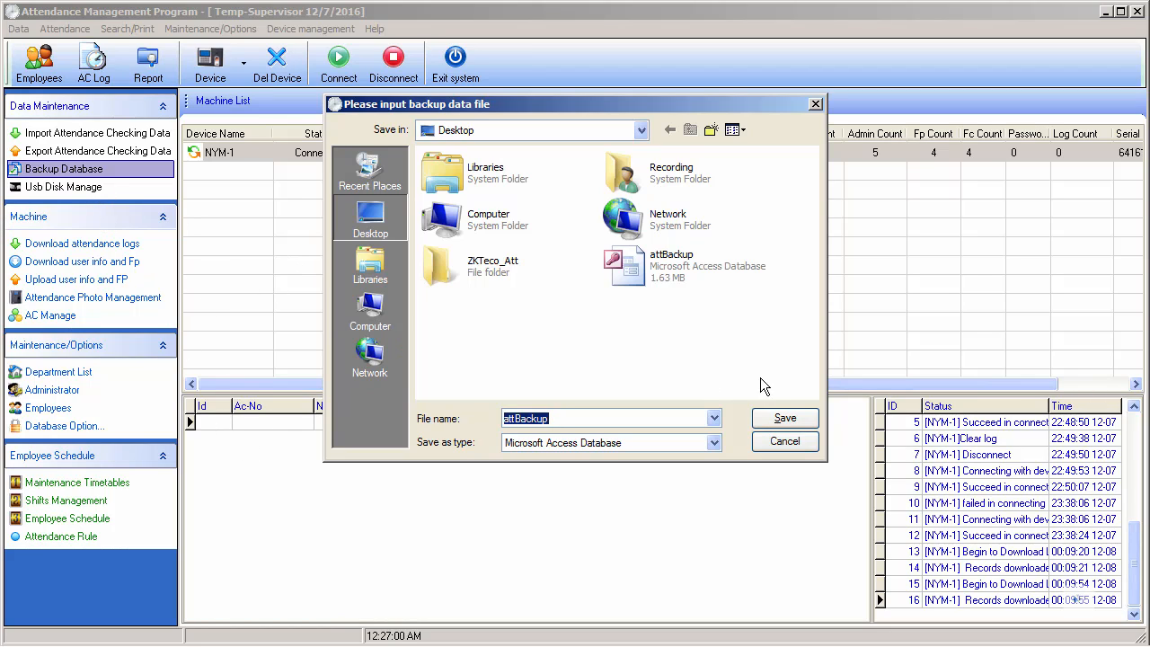
left_click(791, 442)
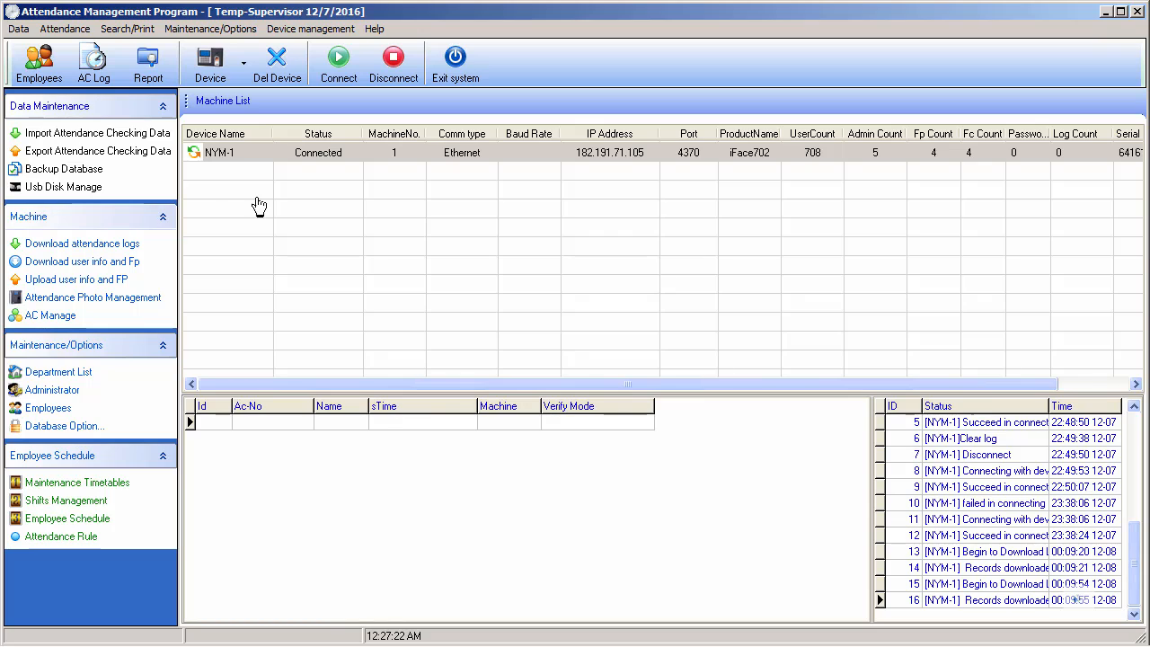
- Select the NYM-1 device in the machine list
left_click(252, 159)
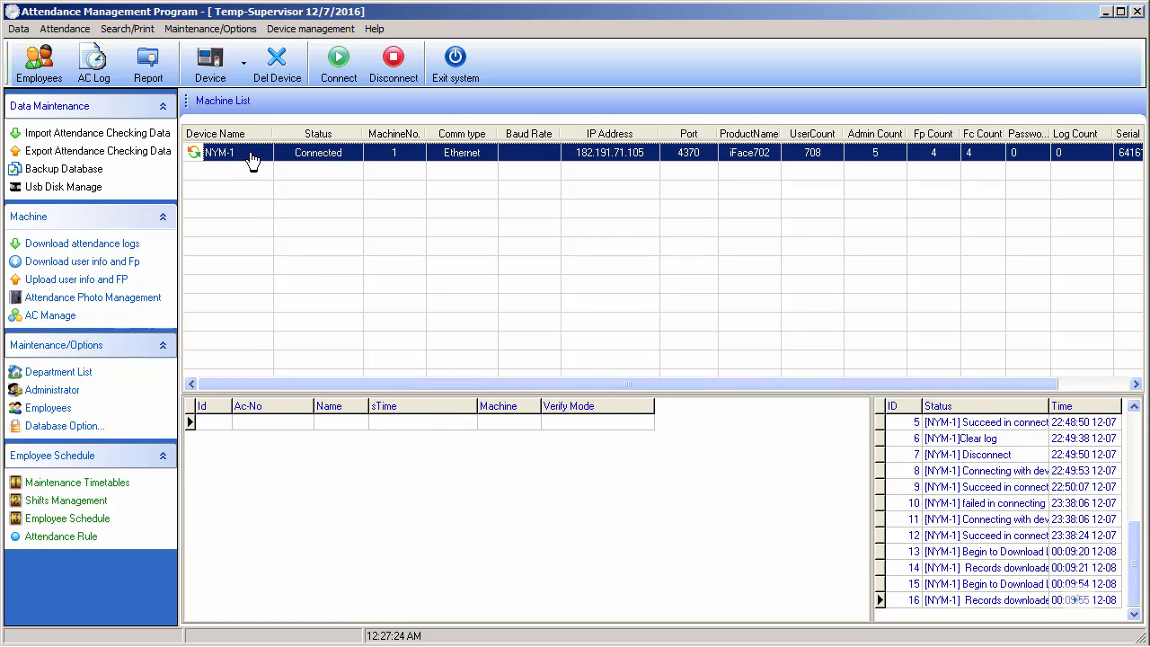
- Synchronize the NYM-1 device's time and widen the Status column of the event log to show the full messages
right_click(253, 160)
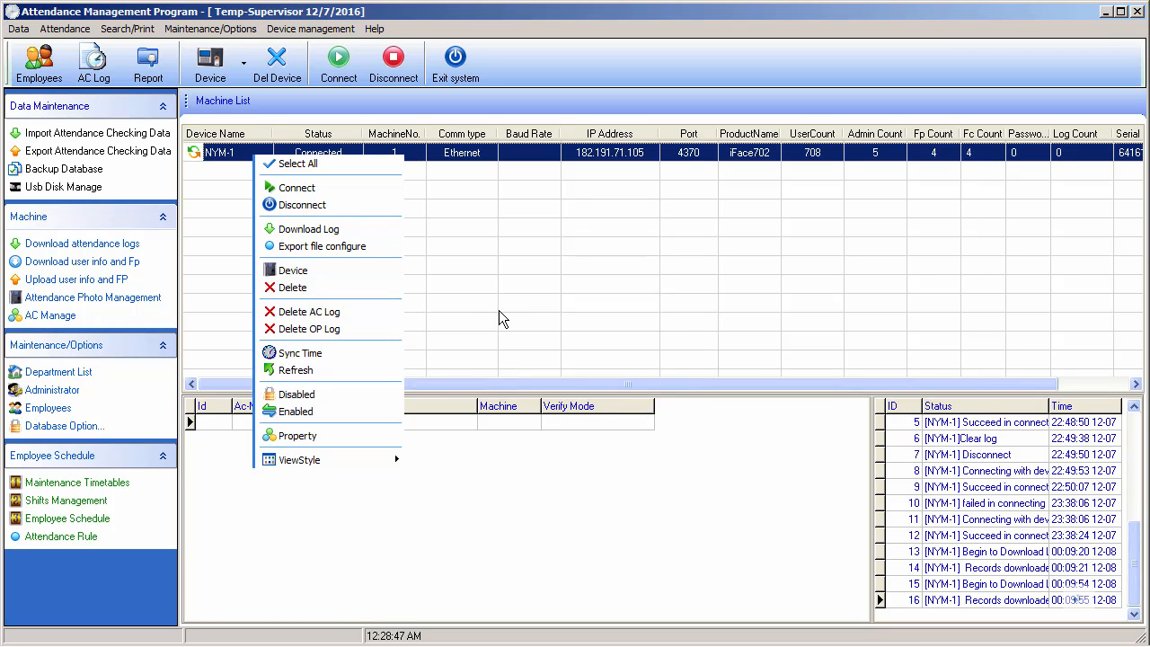
left_click(341, 351)
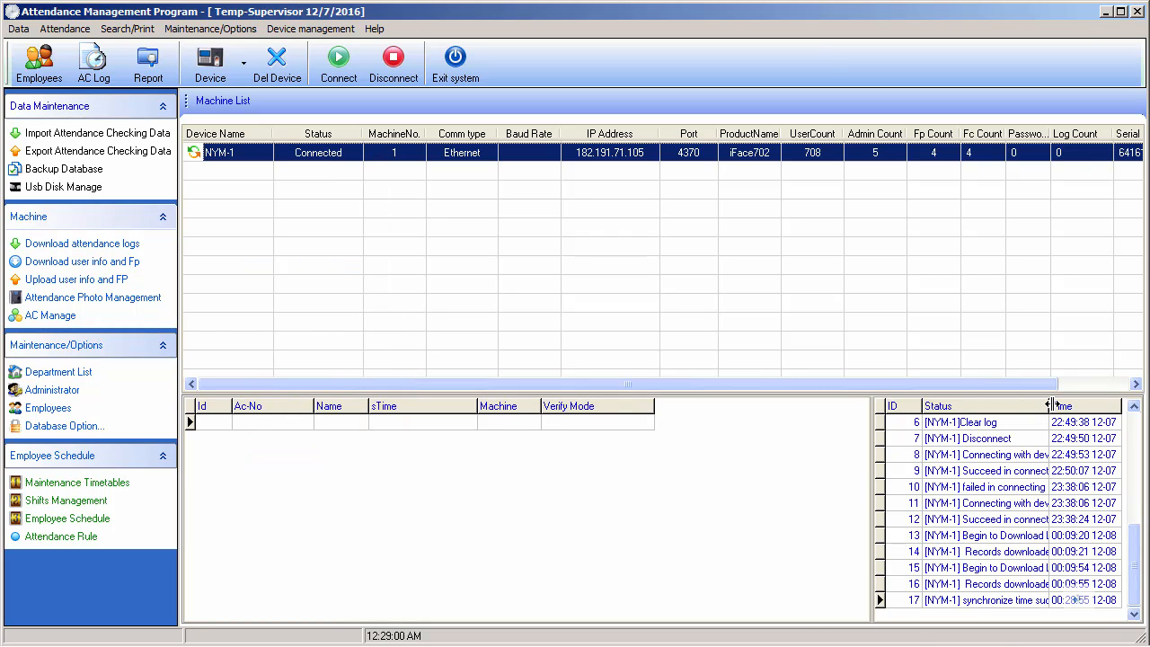
left_click_drag(1049, 406, 1094, 411)
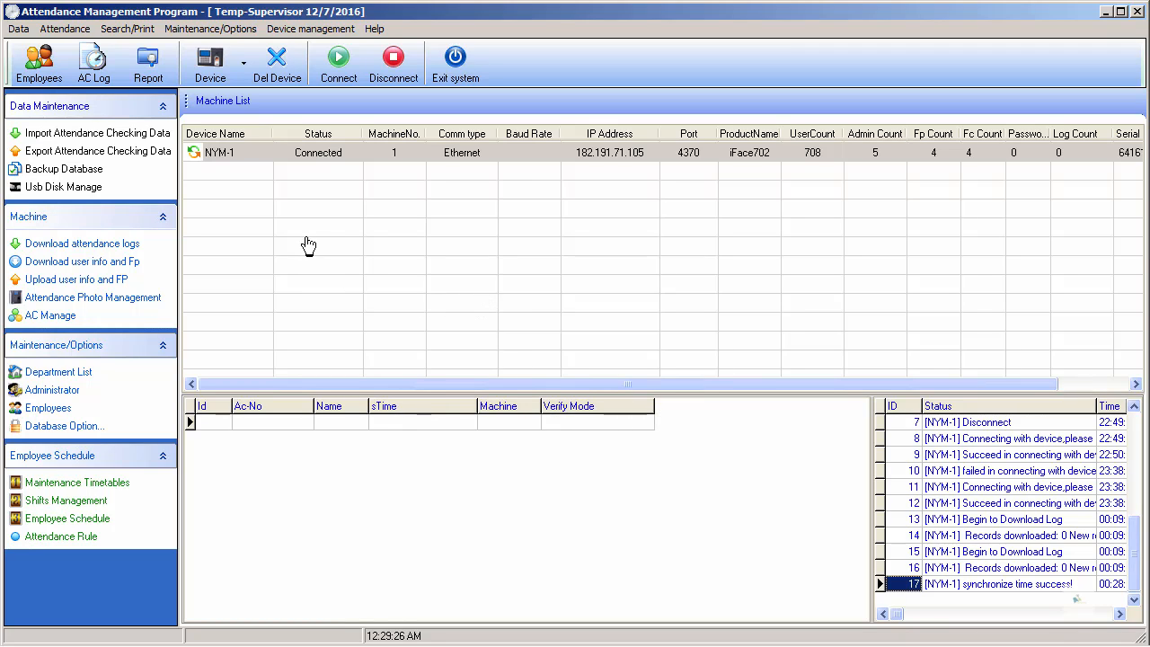
right_click(227, 152)
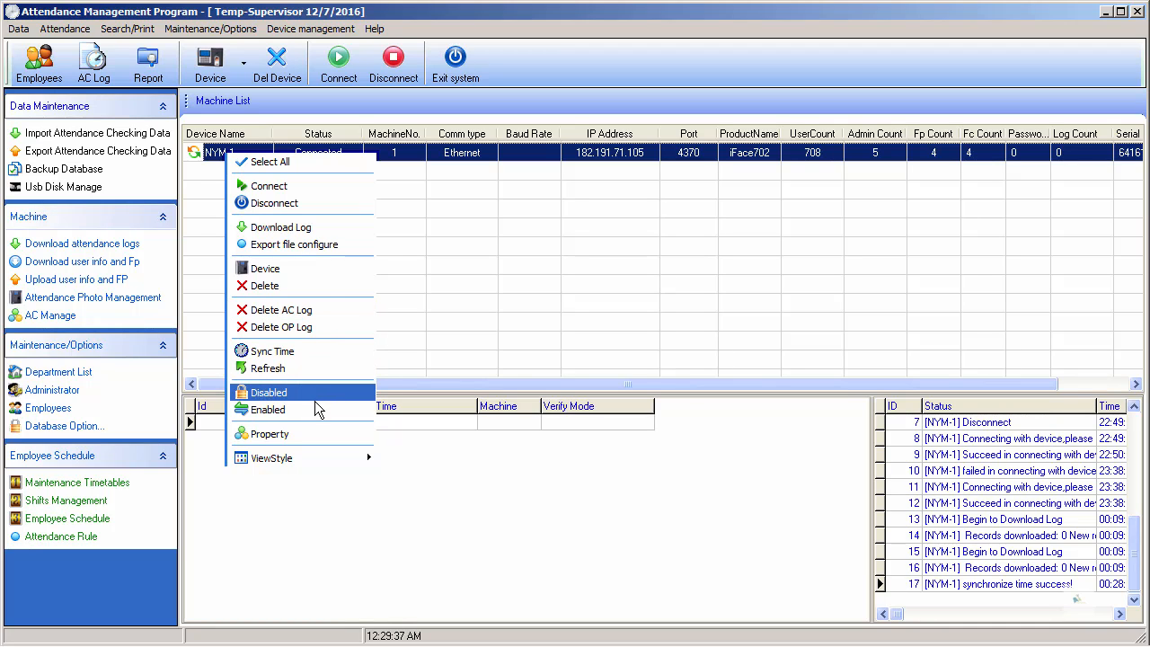
left_click(454, 308)
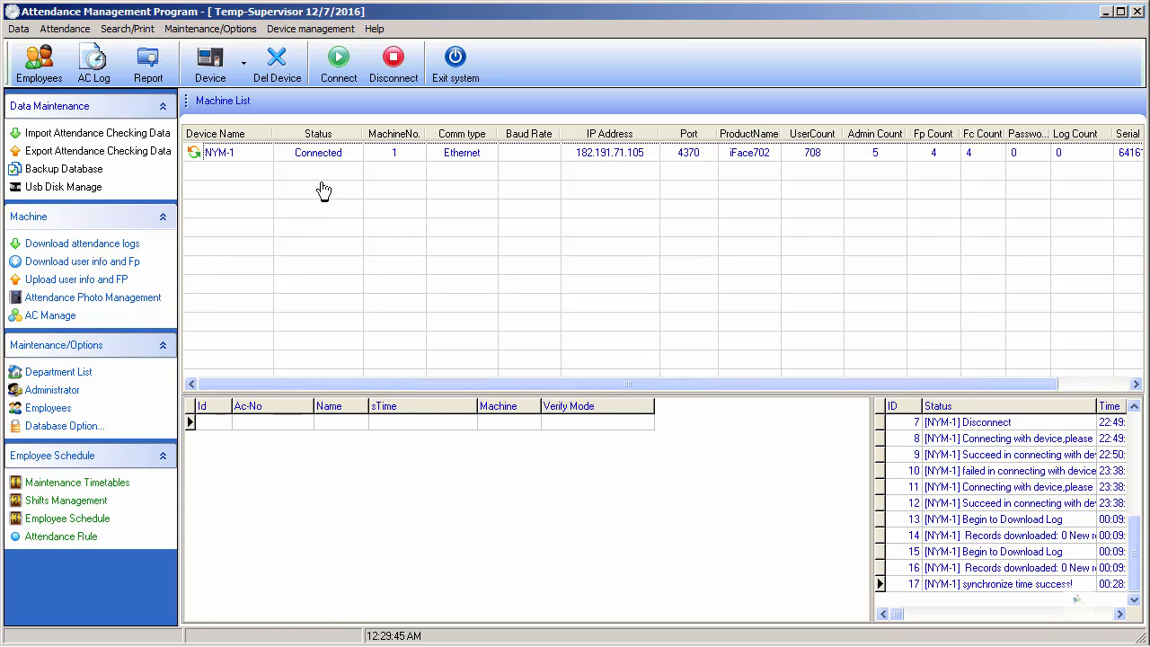
- Open the attendance report calculation, choose the OUR COMPANY department and its first employee, and calculate the attendance
left_click(150, 72)
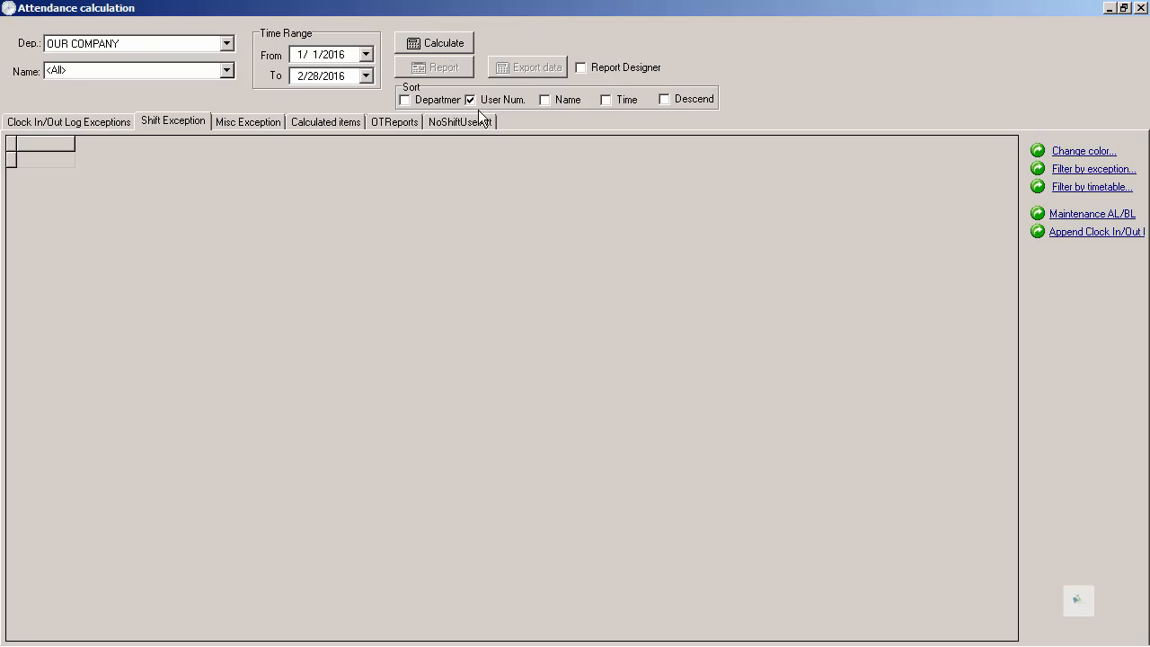
left_click(227, 43)
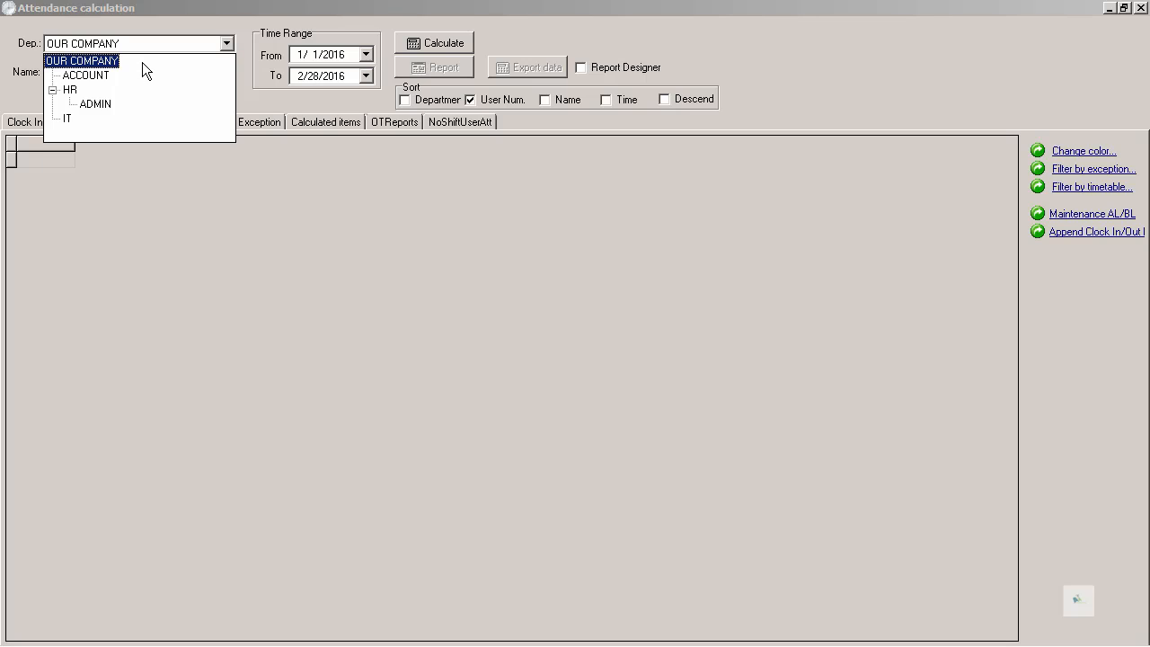
left_click(143, 61)
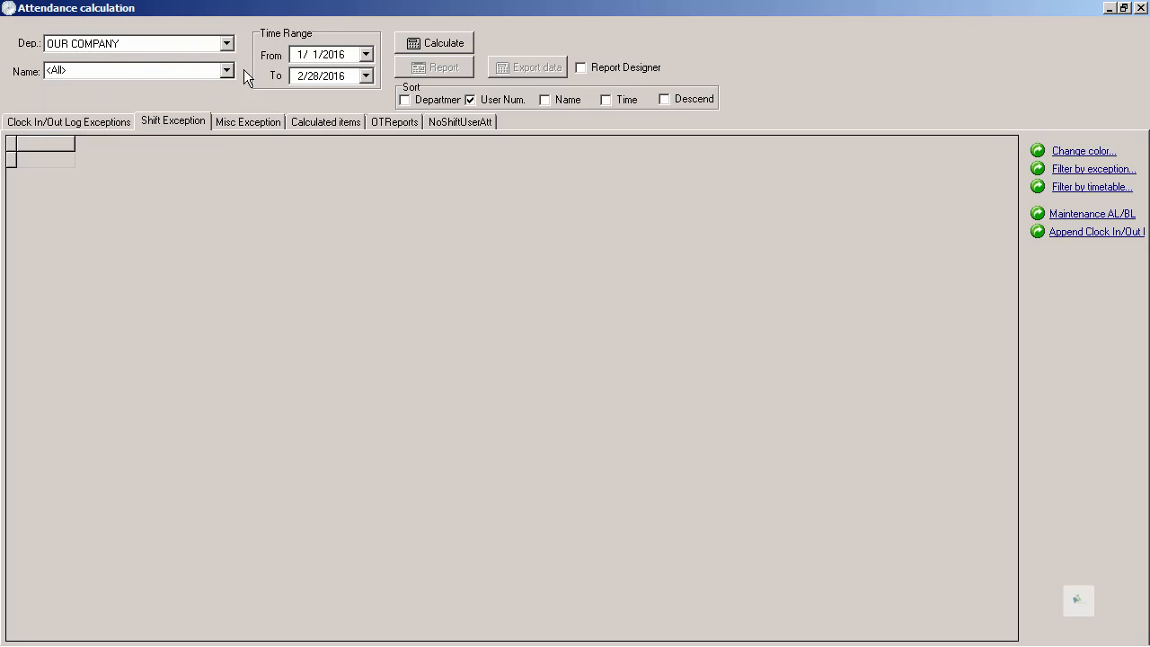
left_click(227, 71)
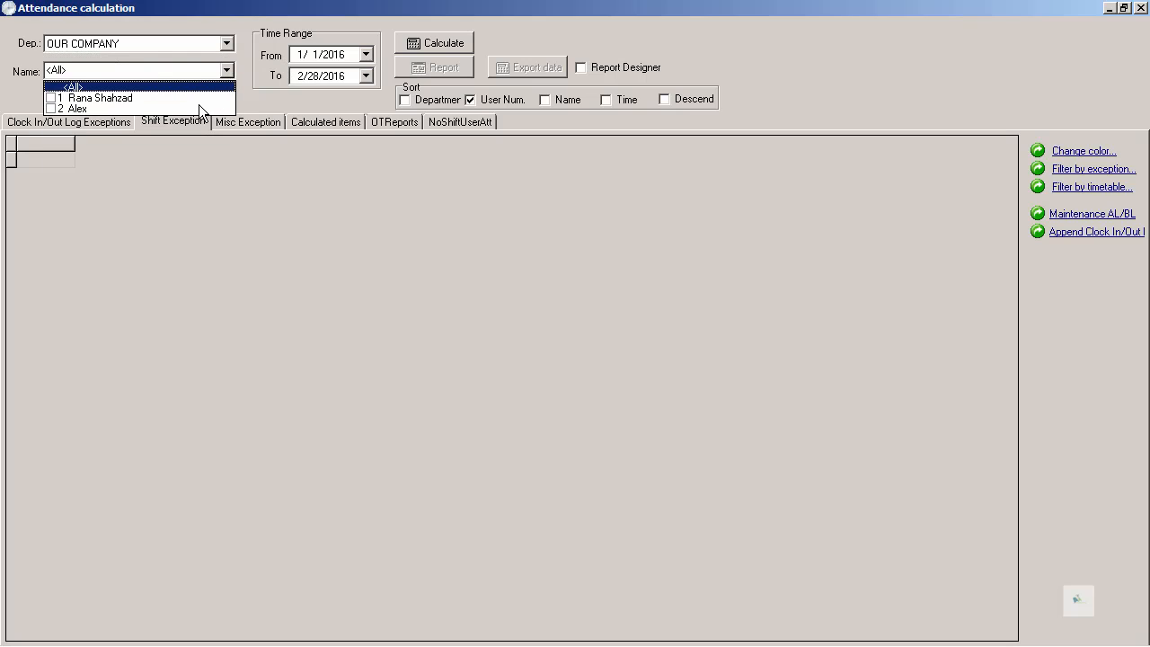
left_click(106, 99)
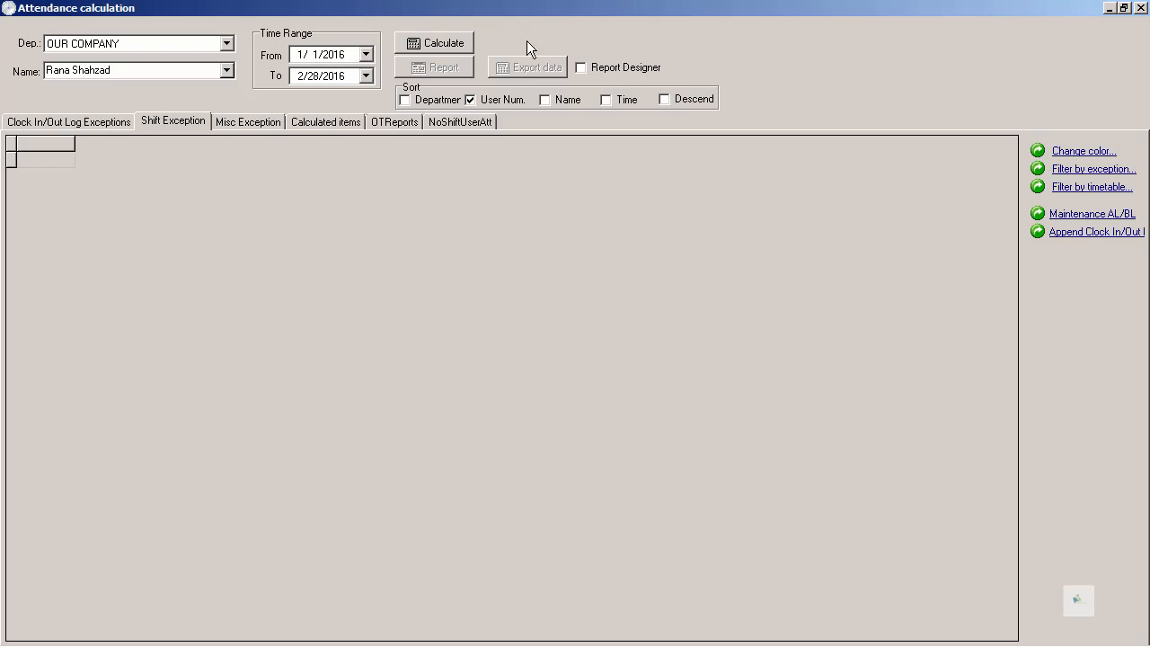
left_click(445, 43)
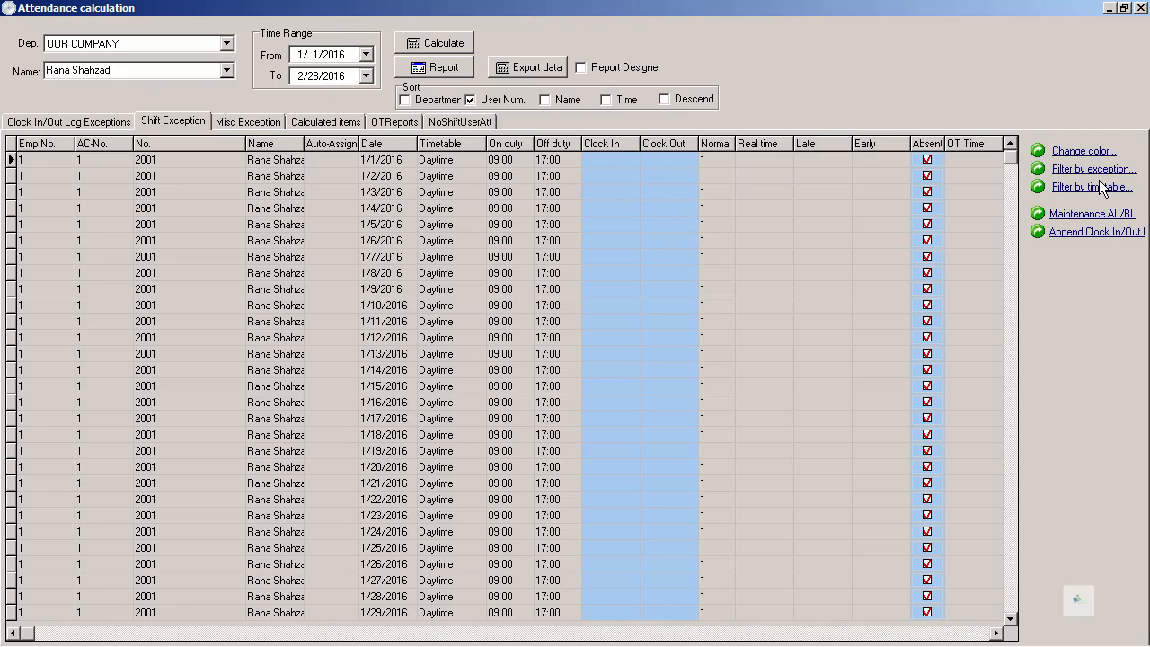
- Examine the calculated Shift Exception rows, including the Clock In, Clock Out, Normal, Real time, Late and Early columns
left_click_drag(1010, 162, 1058, 360)
left_click(639, 211)
left_click(669, 193)
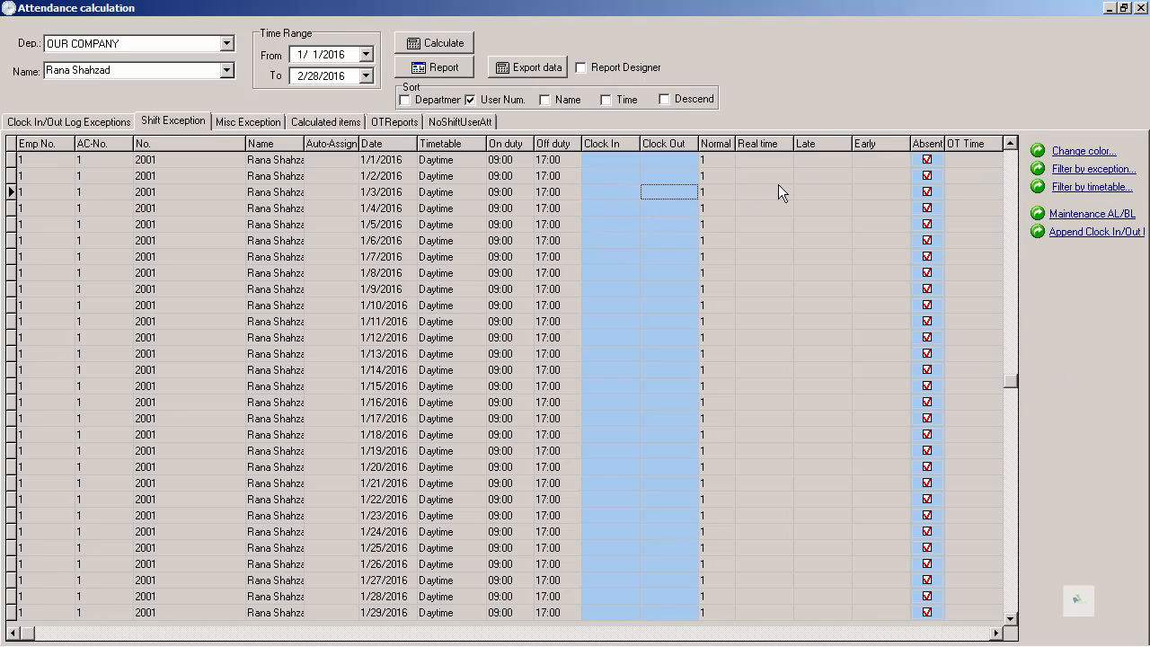
left_click(728, 162)
left_click(770, 159)
left_click(813, 160)
left_click(873, 163)
left_click_drag(1015, 380, 959, 180)
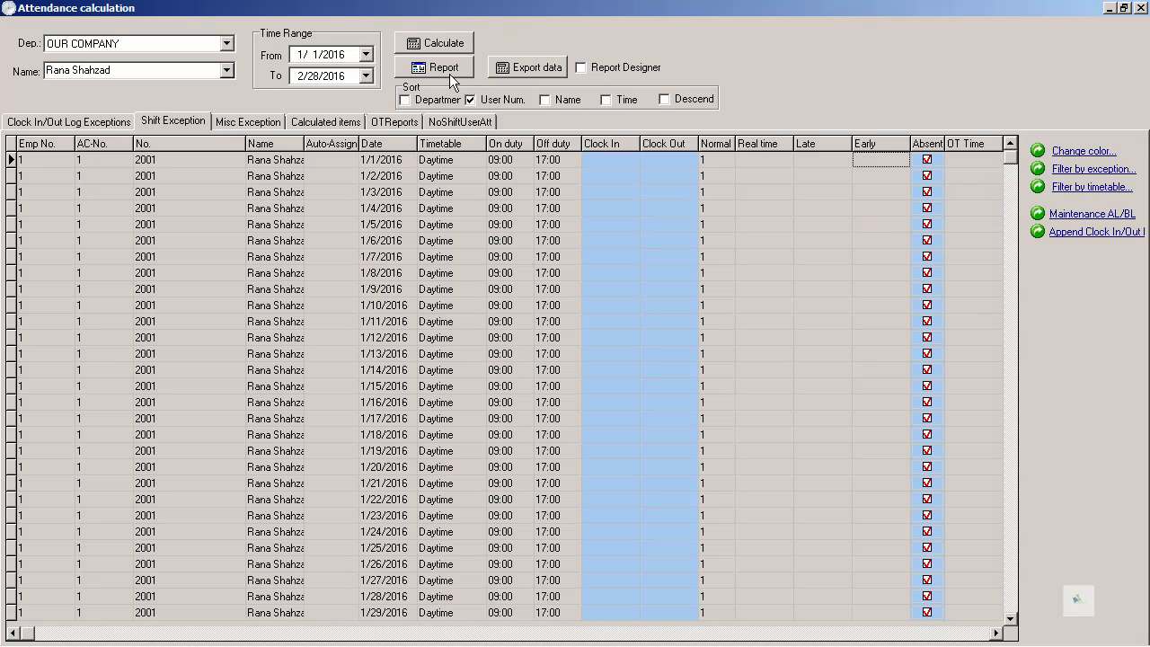
- Start exporting the calculated data with all fields, view the available save file types, and cancel the export
left_click(539, 70)
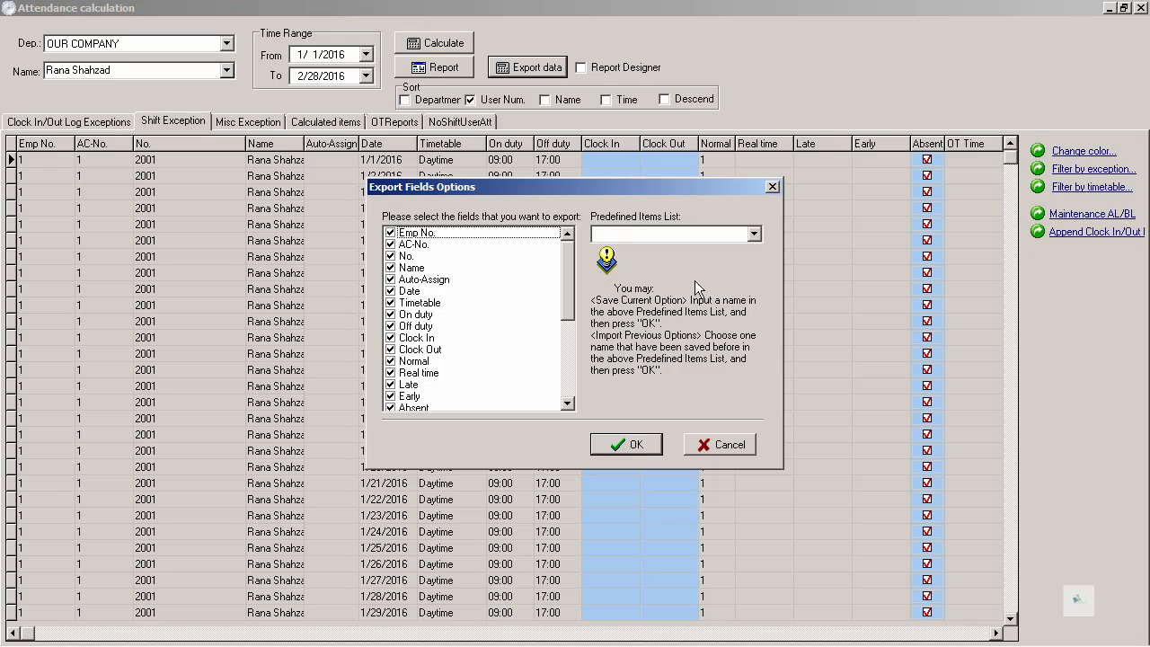
left_click(762, 235)
left_click(756, 235)
left_click(637, 444)
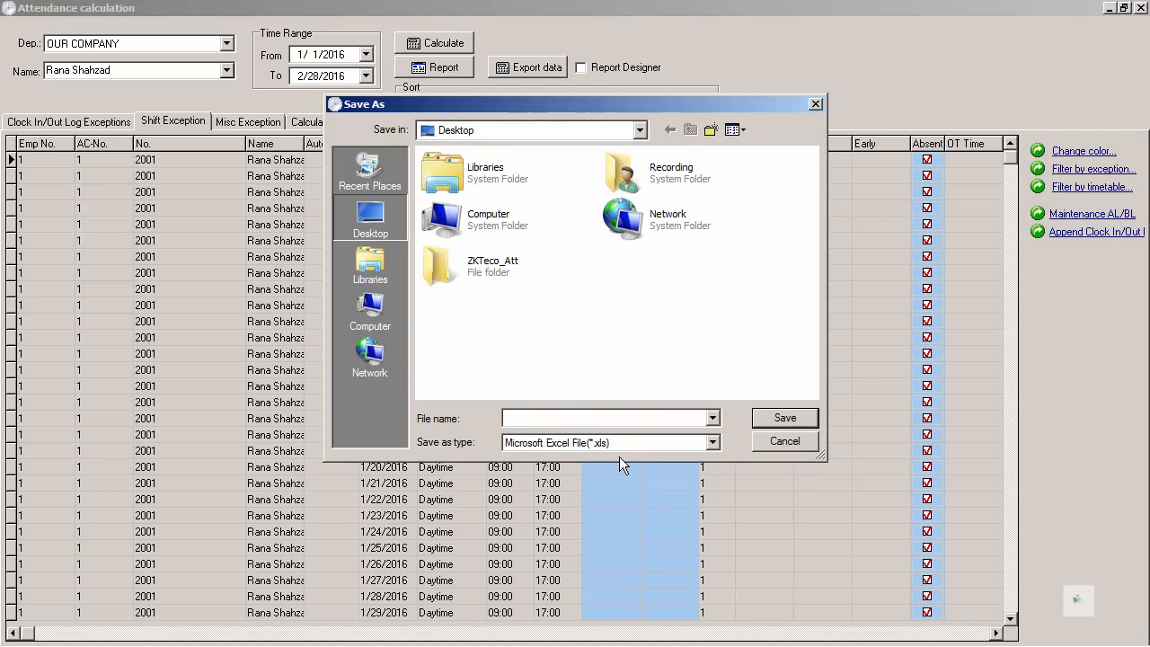
left_click(711, 443)
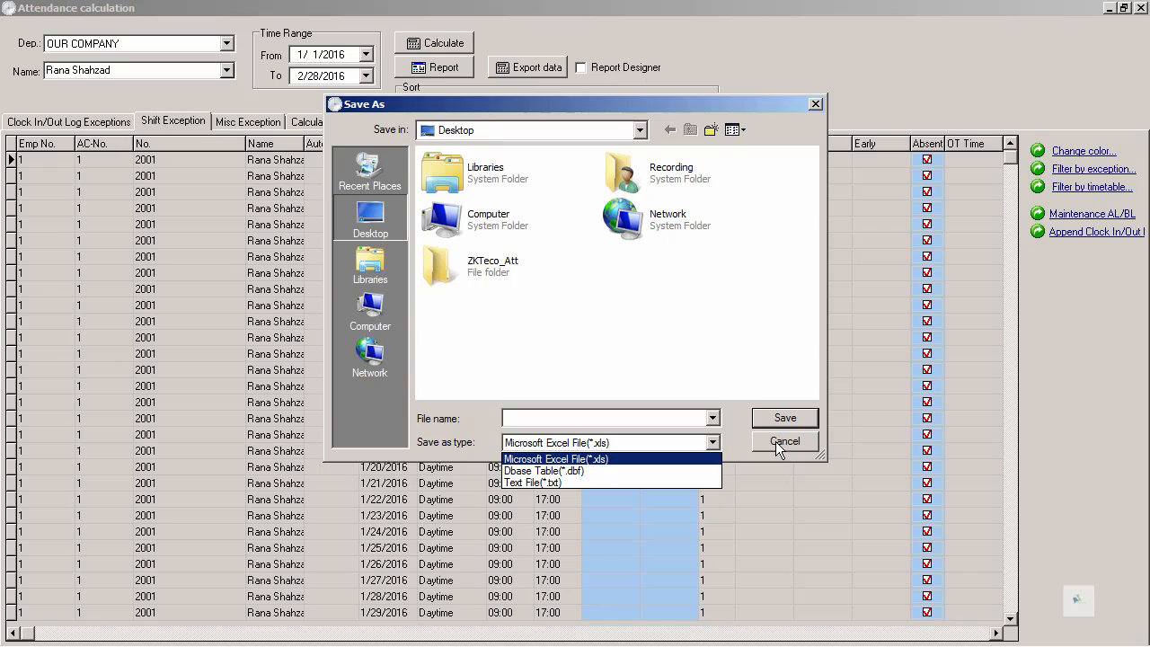
left_click(650, 443)
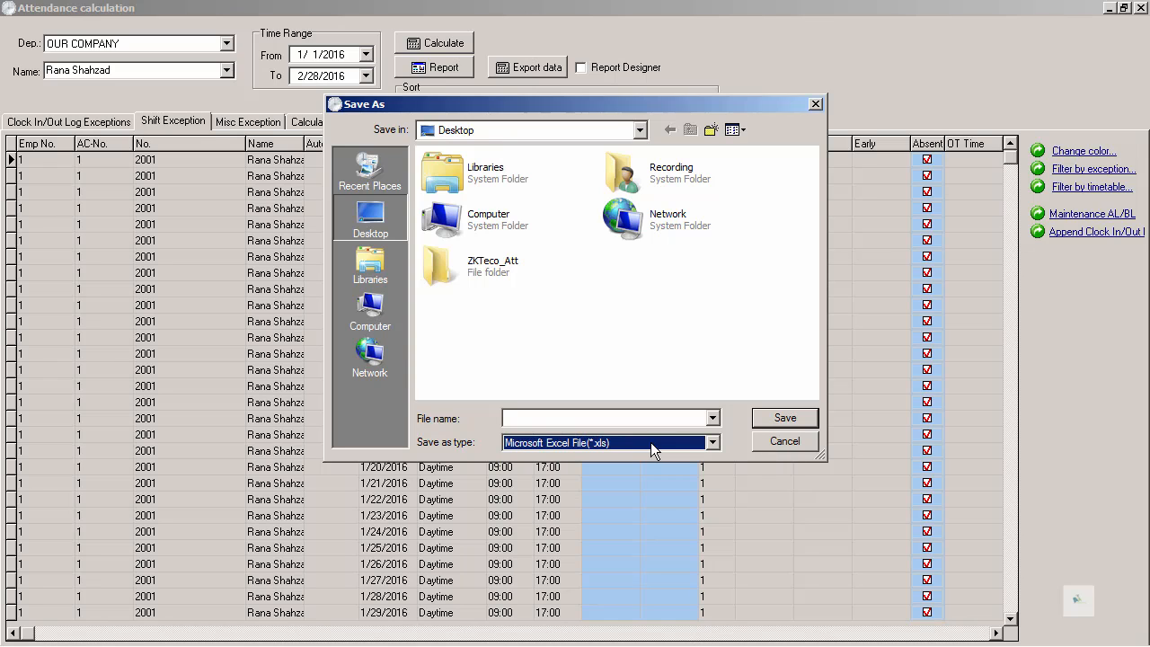
left_click(783, 444)
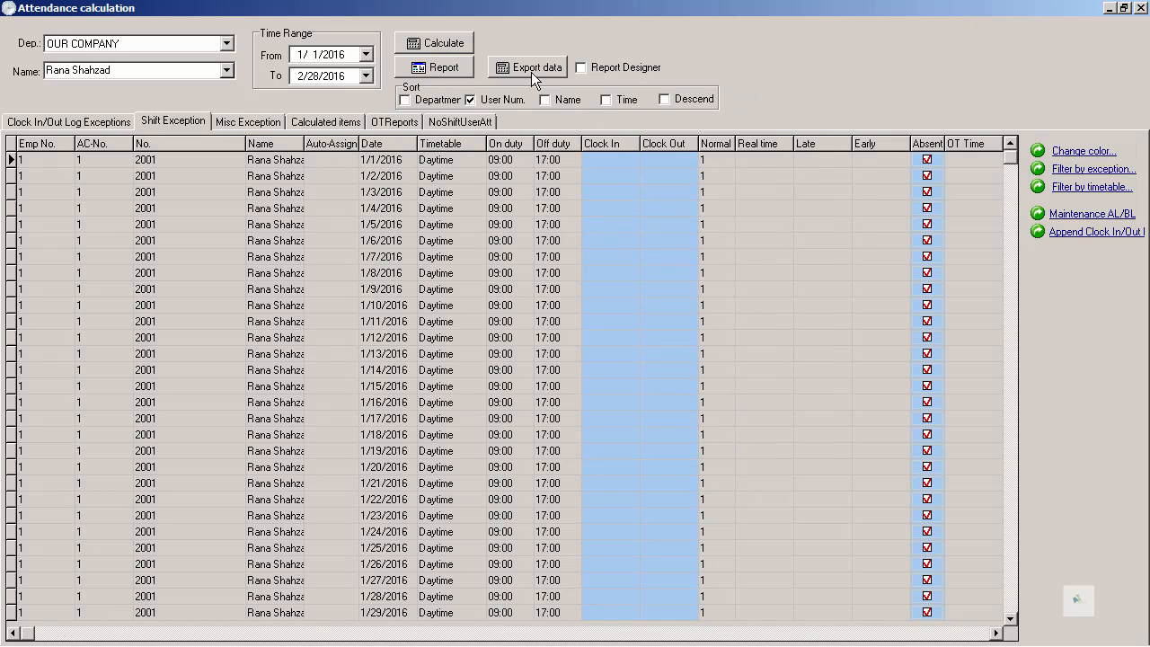
- Enable Report Designer and open the Daily Attendance Statistic Report for editing
left_click(587, 67)
left_click(452, 72)
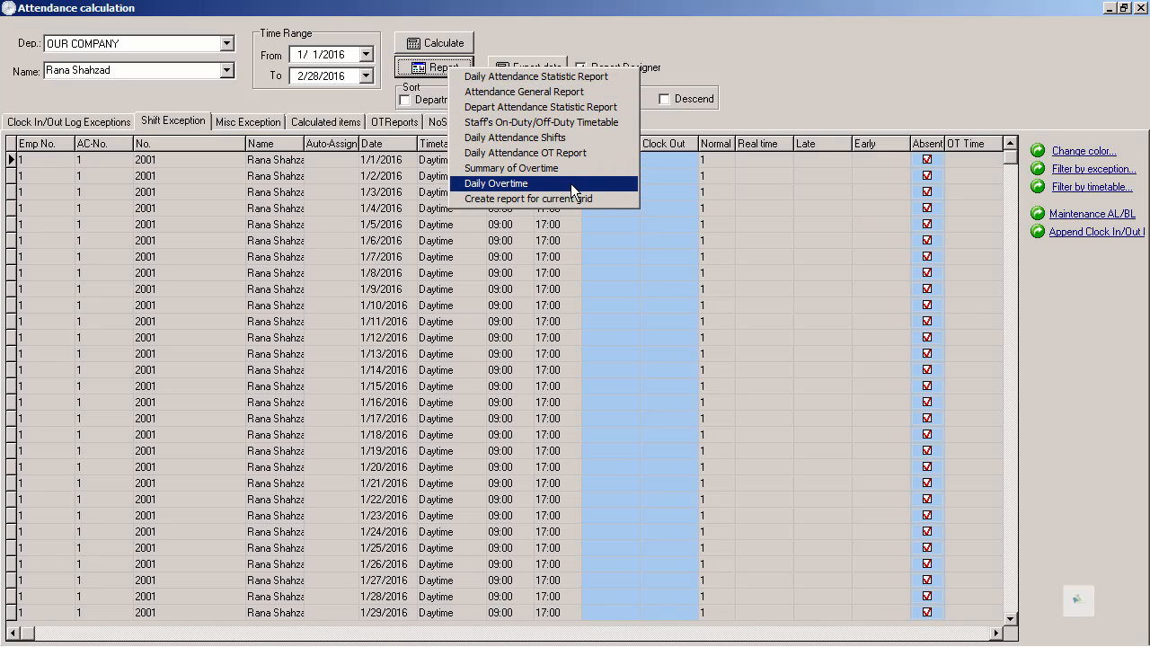
left_click(564, 79)
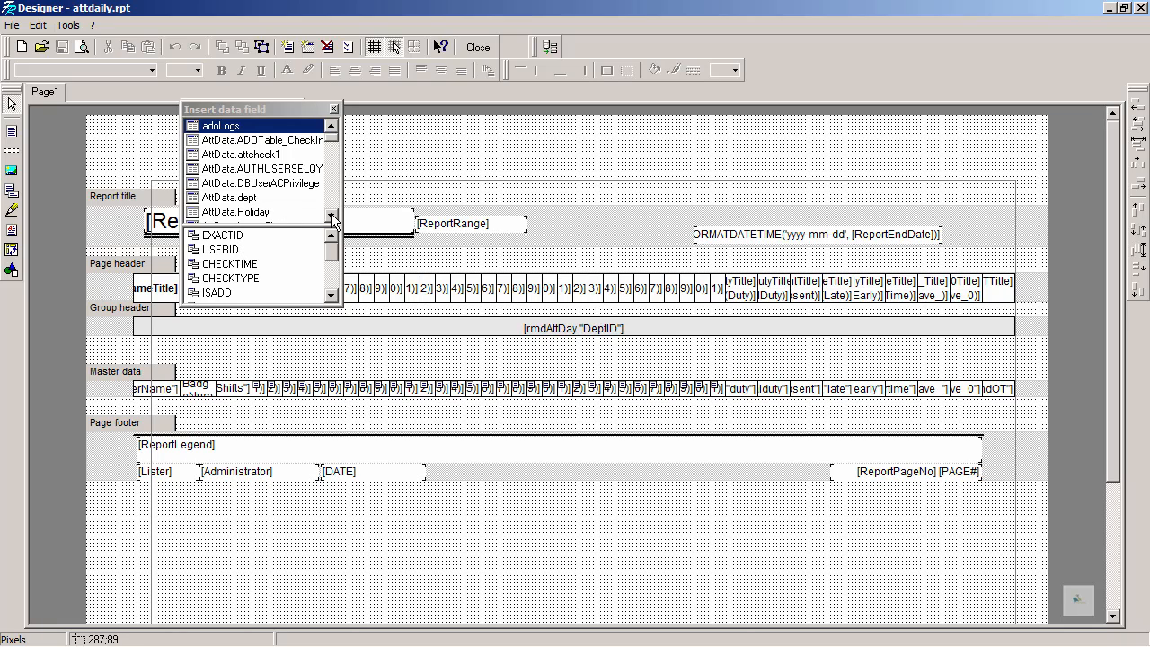
- View the fields of the AttData.attcheck1 table, select the ReportRange object in the report title, and close the data field list
left_click(321, 160)
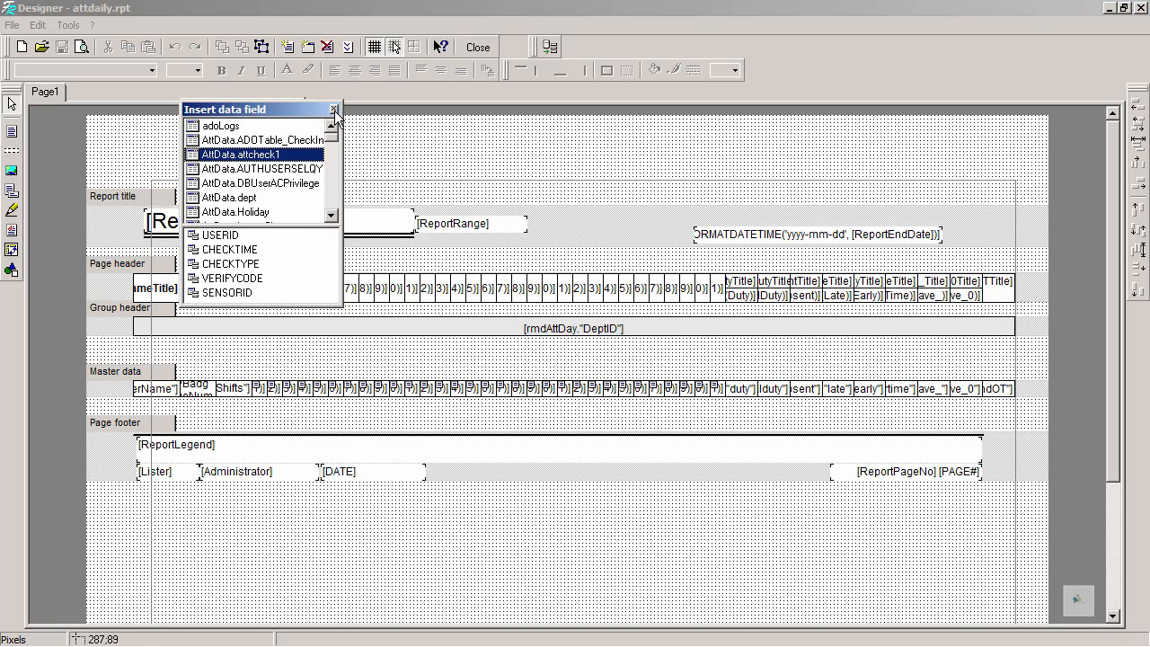
left_click(798, 238)
left_click(447, 227)
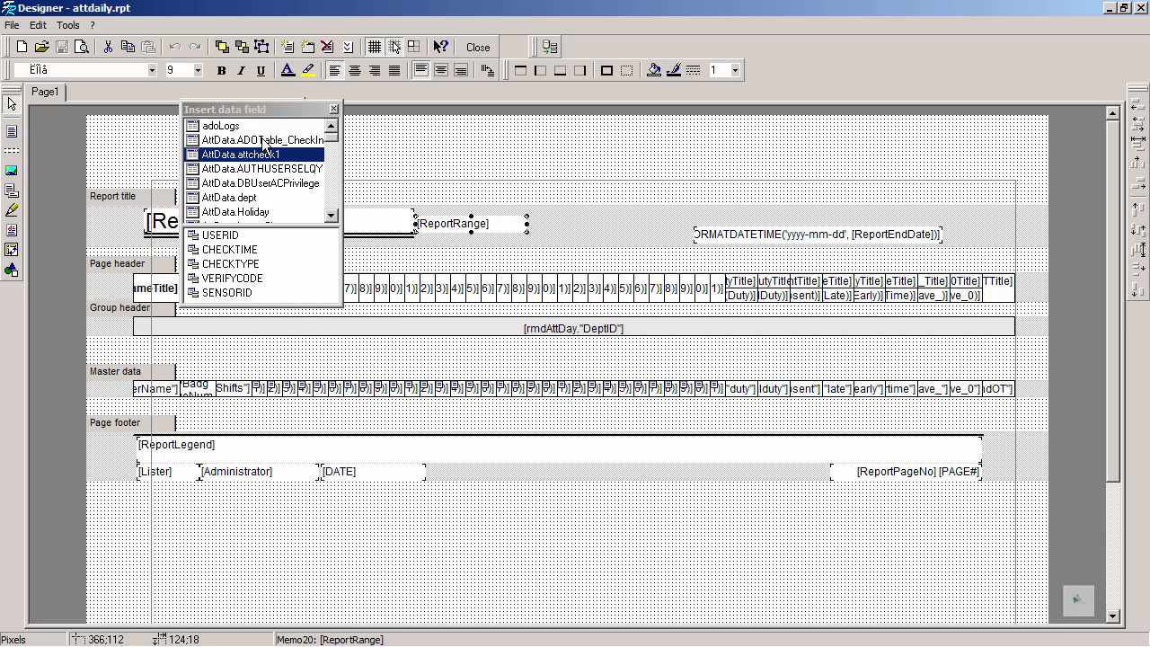
left_click(334, 109)
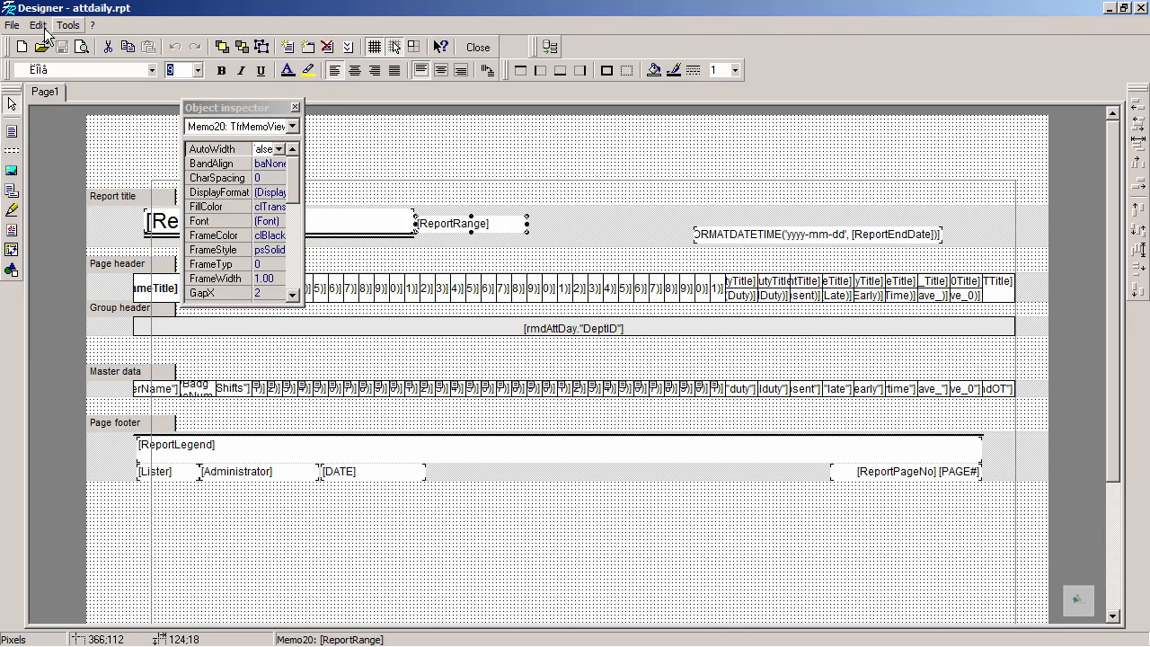
- View the report file commands and the file types available for saving attdaily.rpt as a new file, and cancel the save
left_click(13, 25)
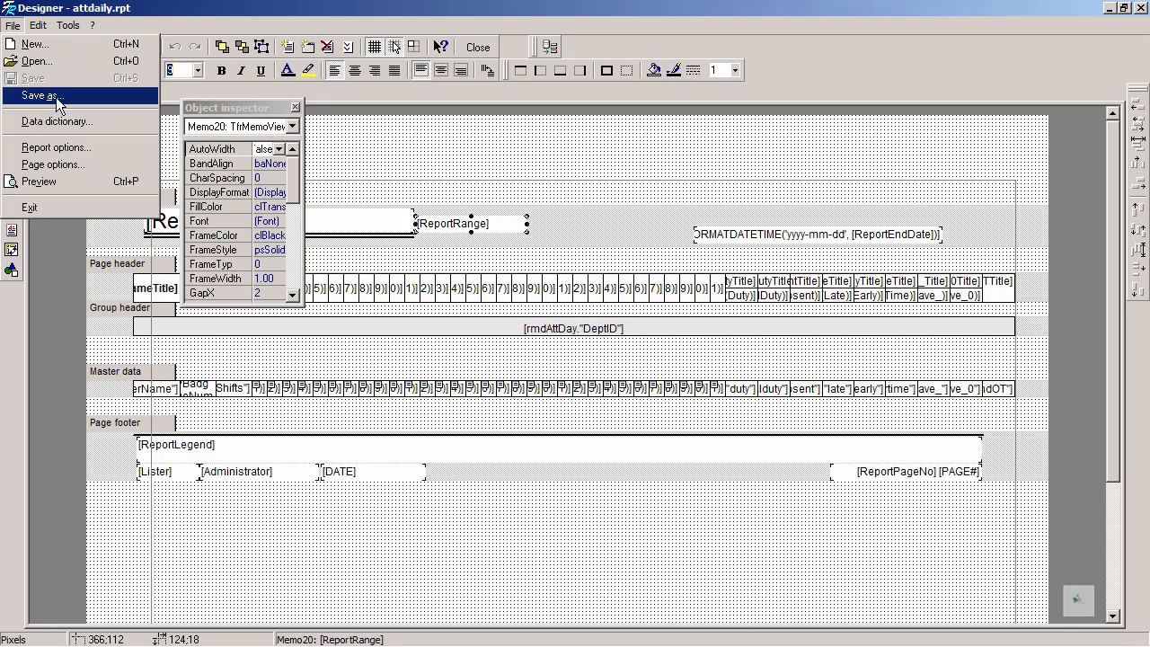
left_click(218, 19)
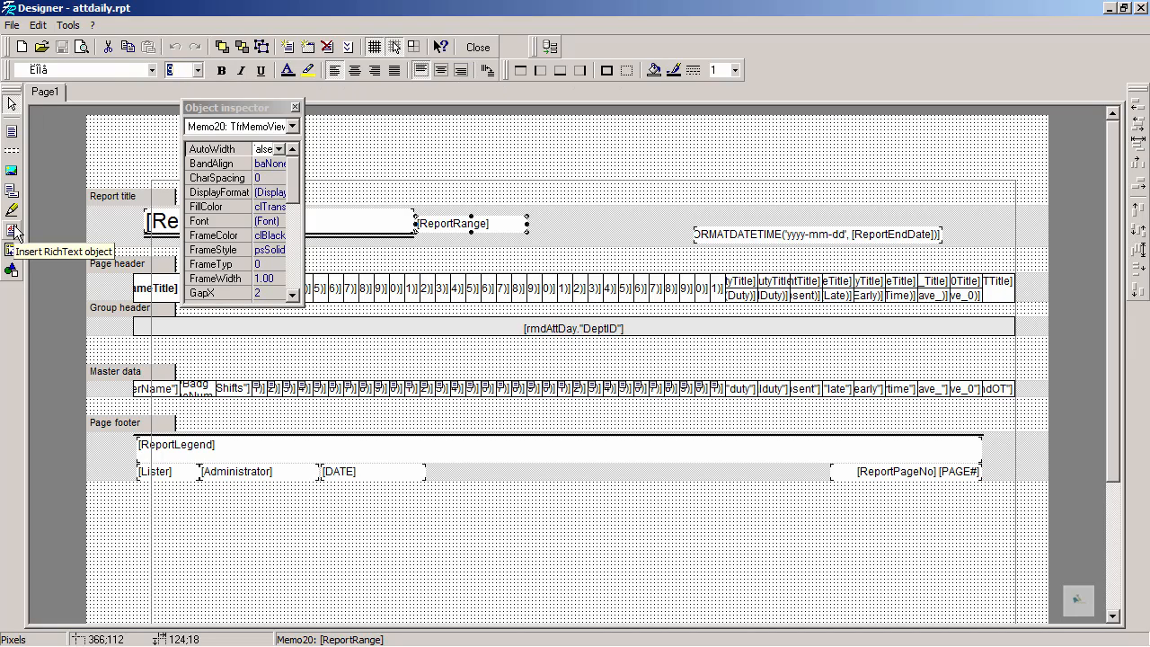
left_click(12, 26)
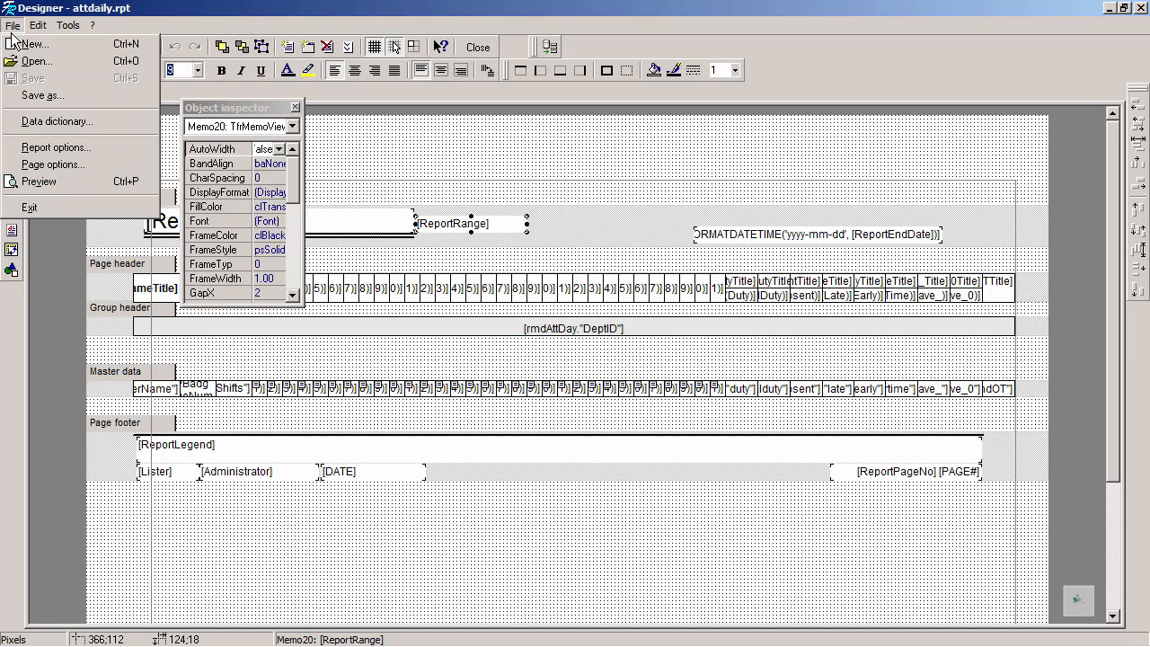
left_click(77, 99)
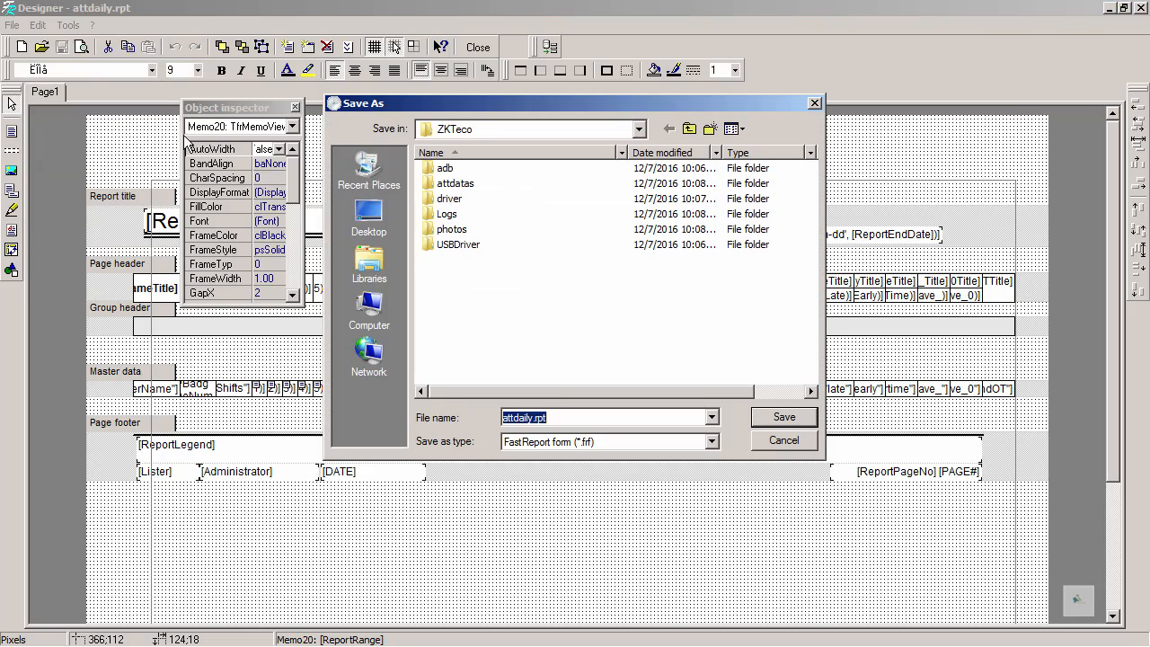
left_click(711, 442)
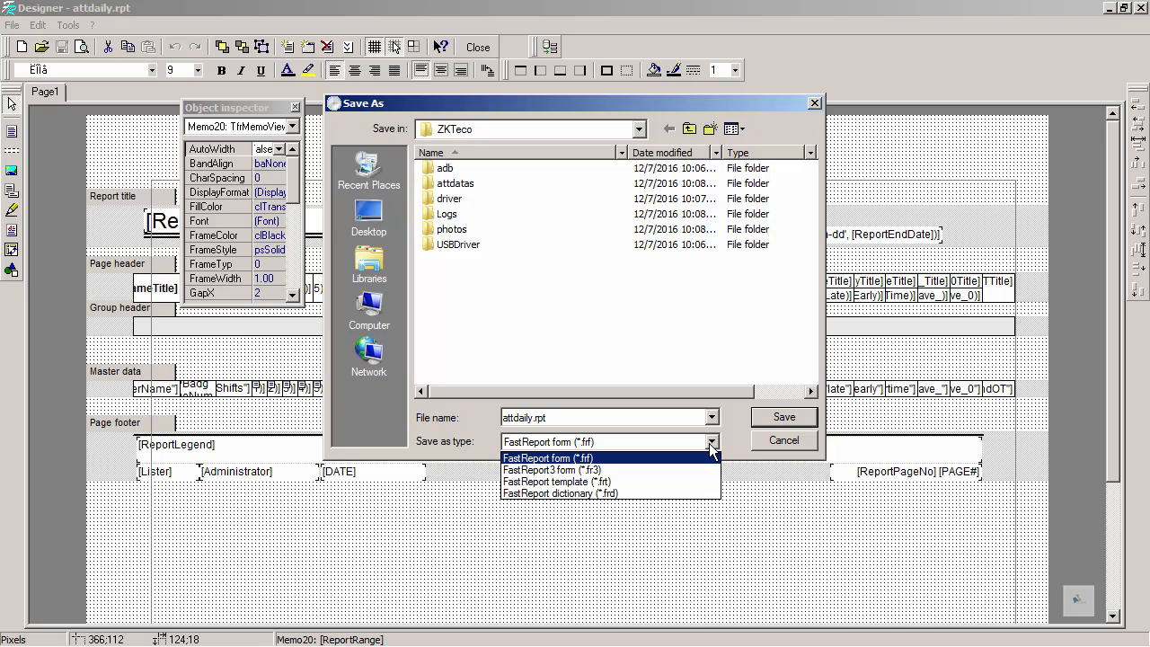
left_click(710, 443)
left_click(783, 440)
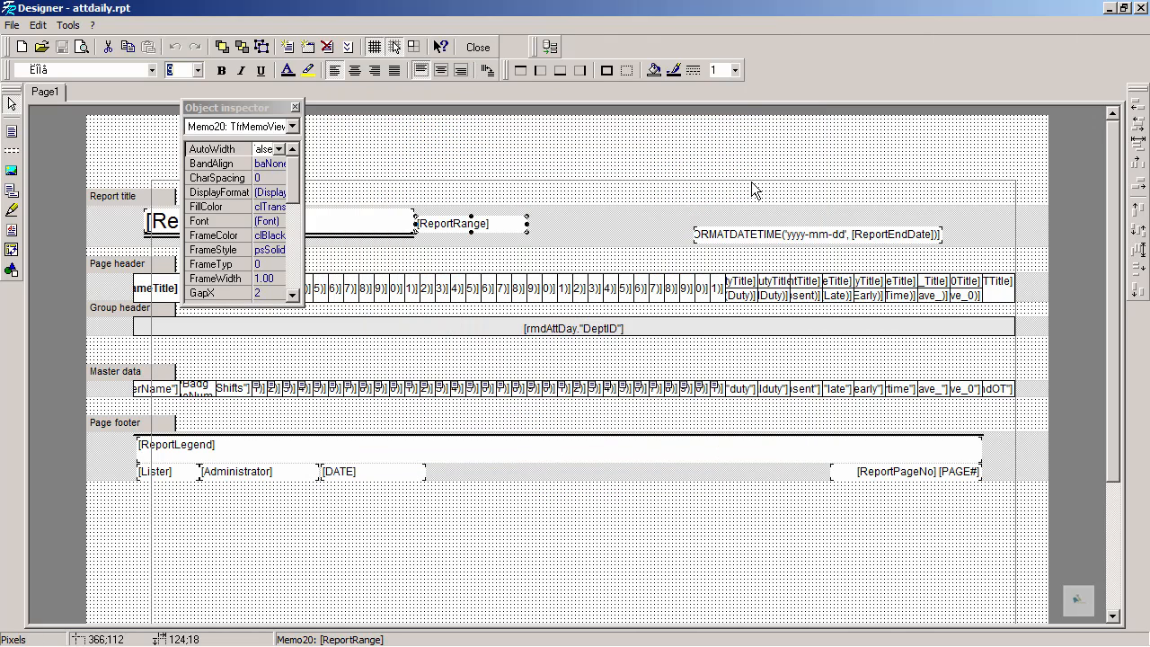
- Close the report designer and the Attendance calculation window
left_click(1142, 8)
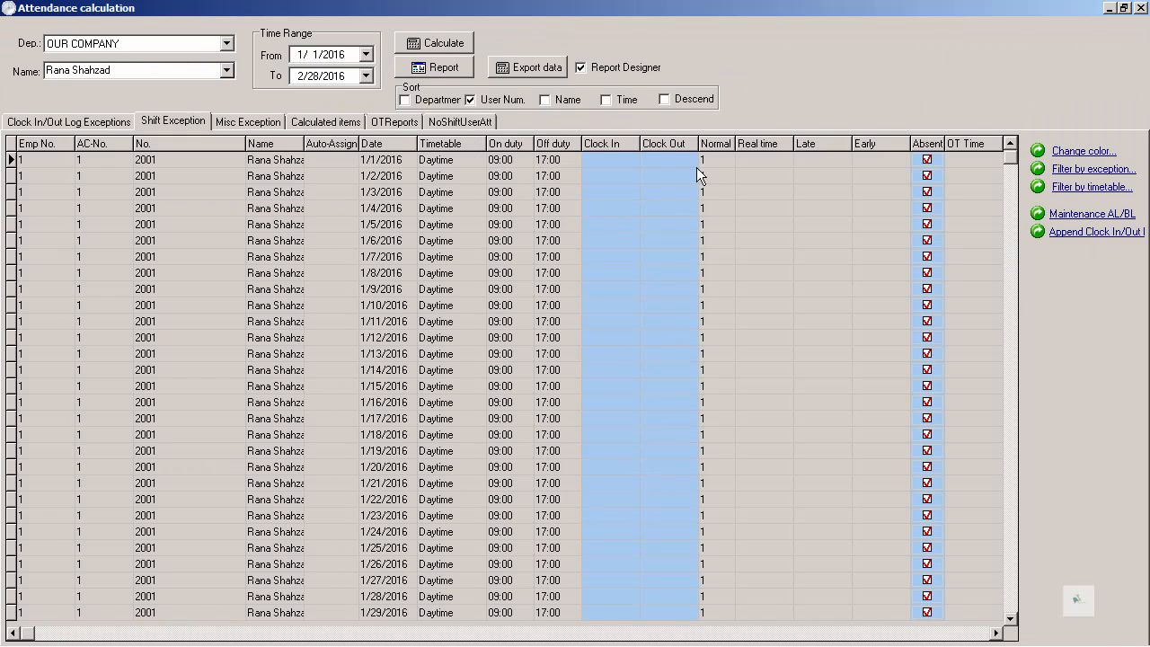
left_click(1141, 8)
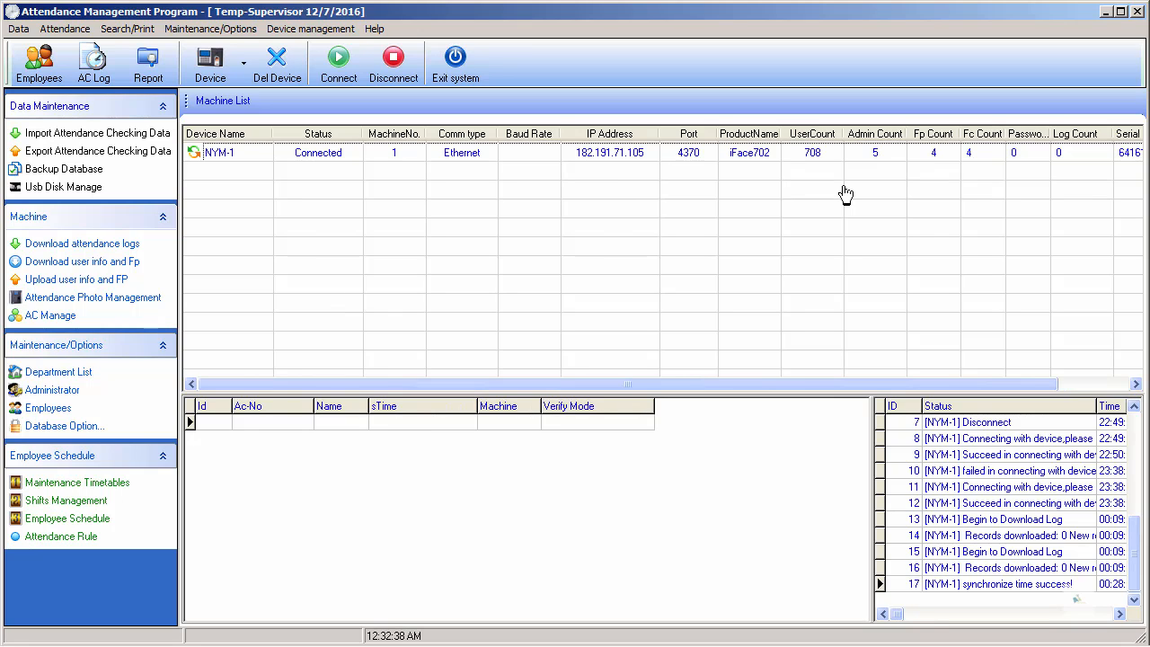
- Switch to the running PowerPoint slide show at the Data Maintenance slide
key("alt+Tab")
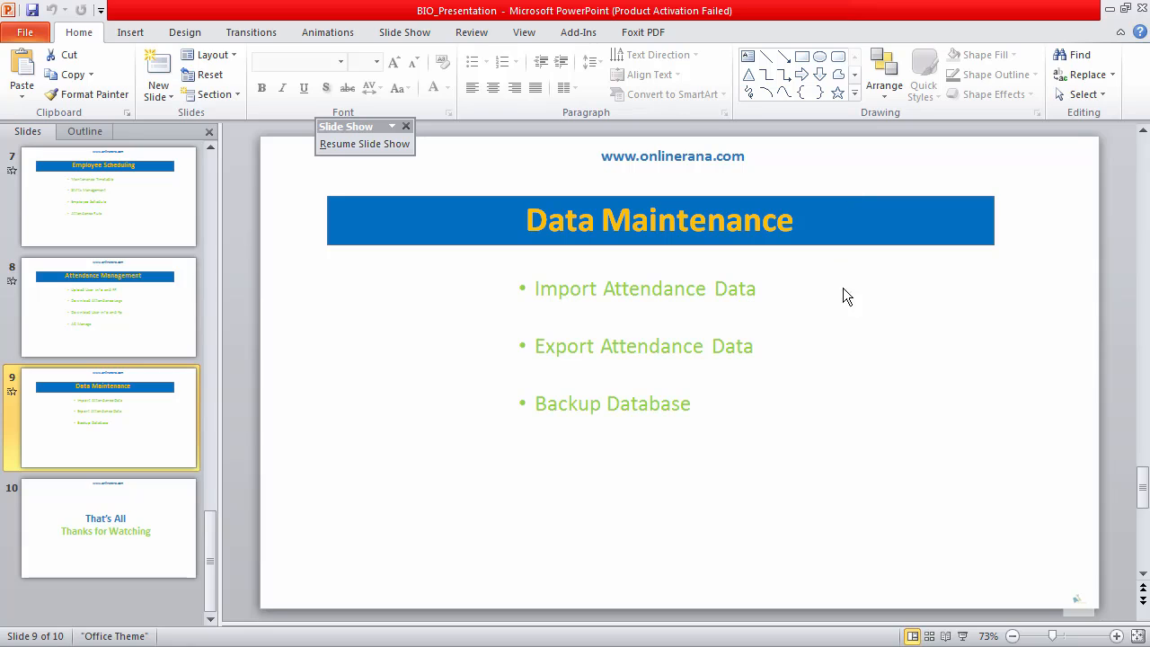
key("alt+Tab")
key("alt+Tab")
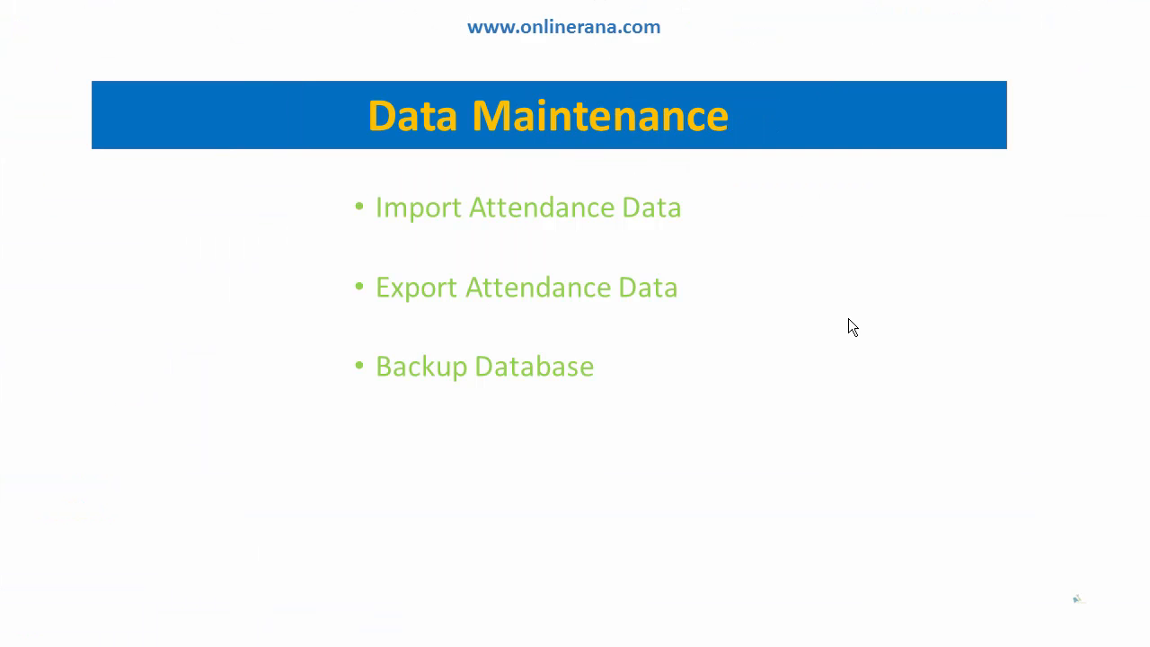